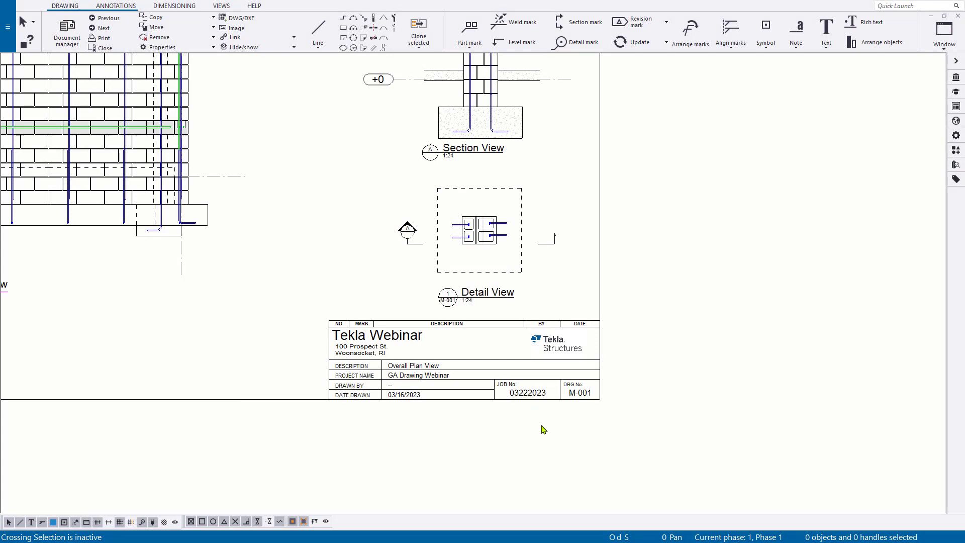
Step: Pan and zoom out to view the whole M-001 drawing sheet
middle_click_drag(540, 427, 463, 444)
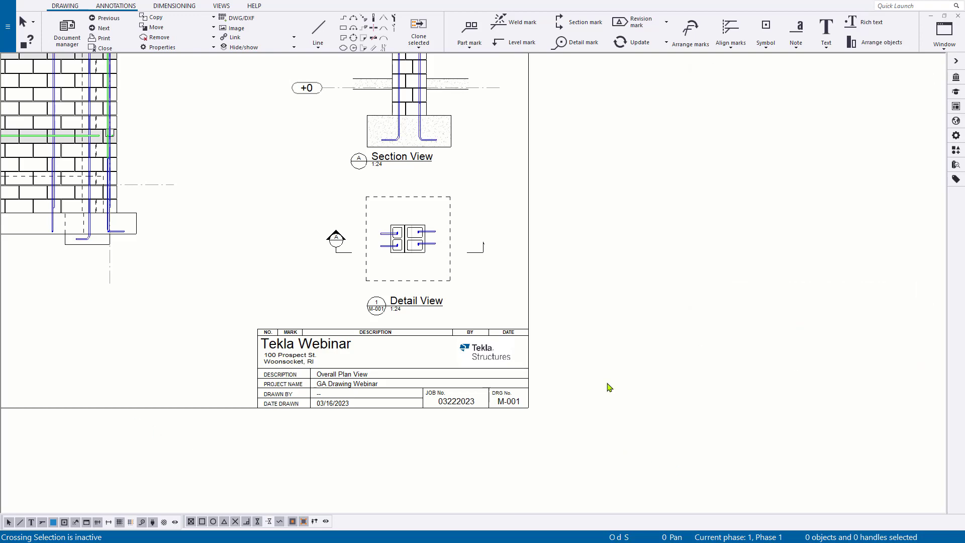
scroll(483, 406, "down", 3)
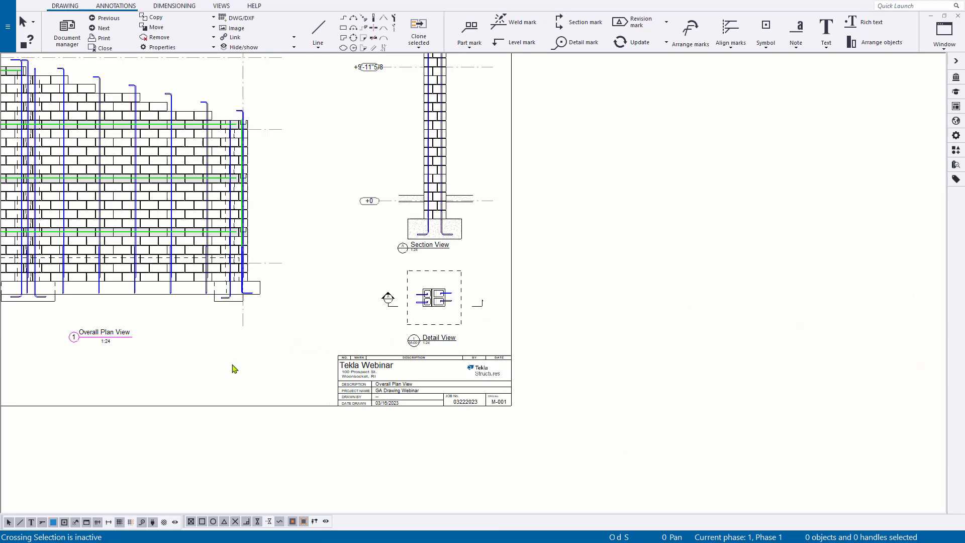
scroll(399, 355, "down", 4)
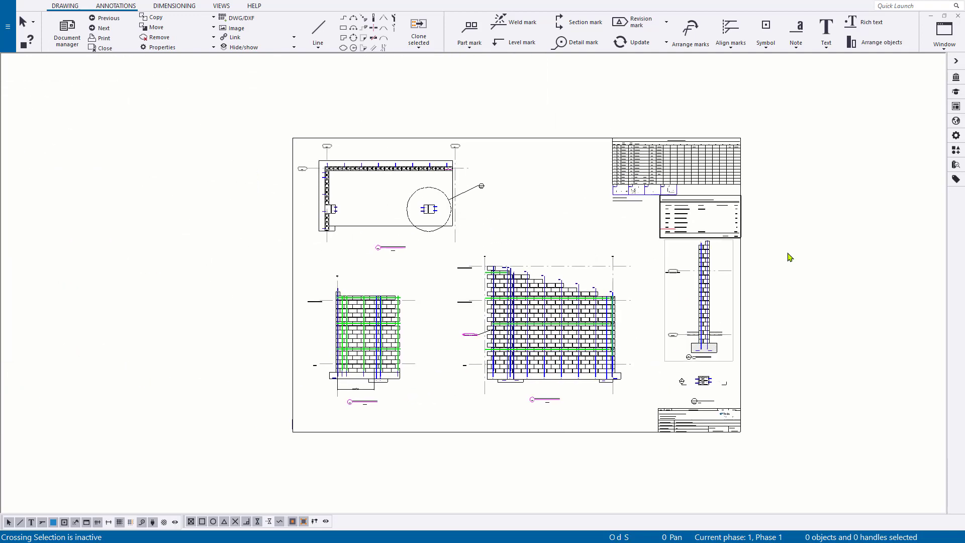
Step: Close the drawing, maximize View 1, and open the project's user-defined attributes
left_click(958, 15)
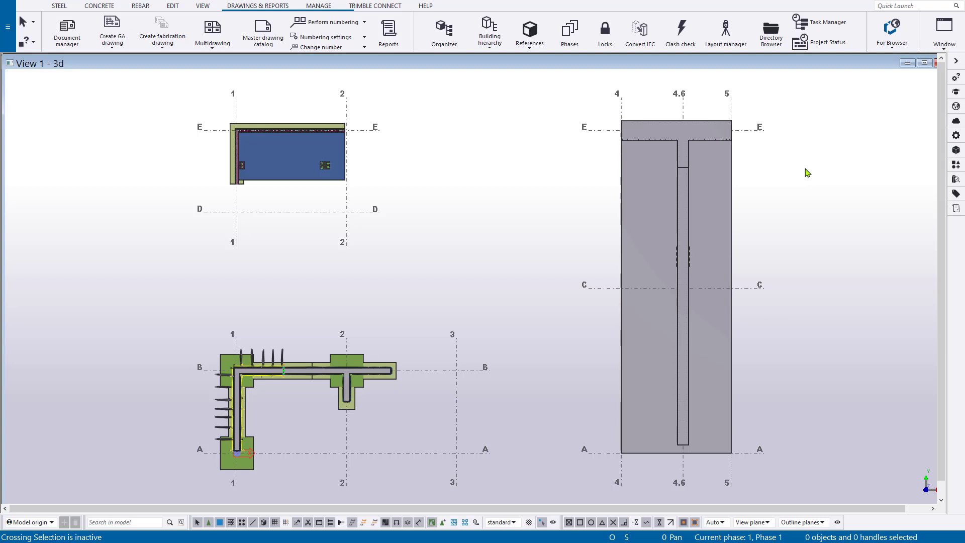
double_click(442, 70)
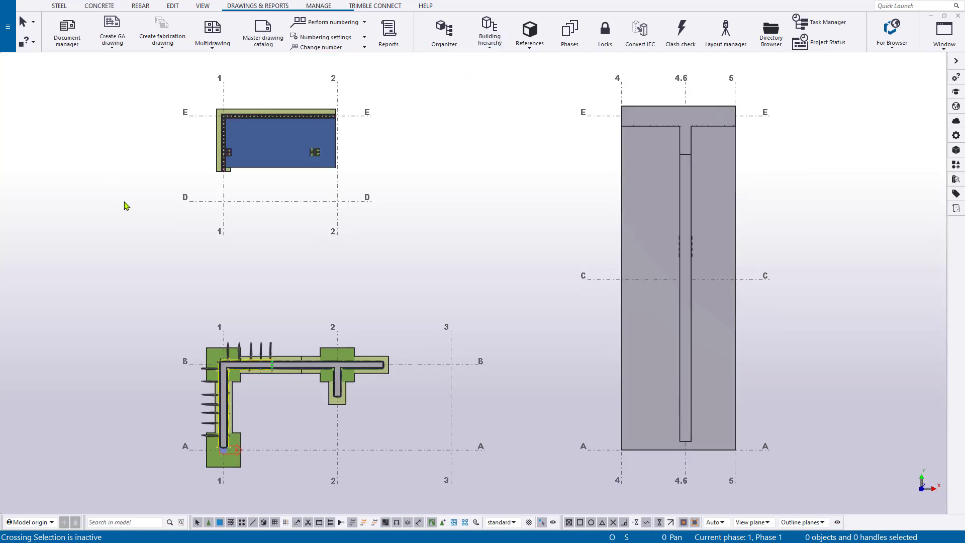
left_click(13, 37)
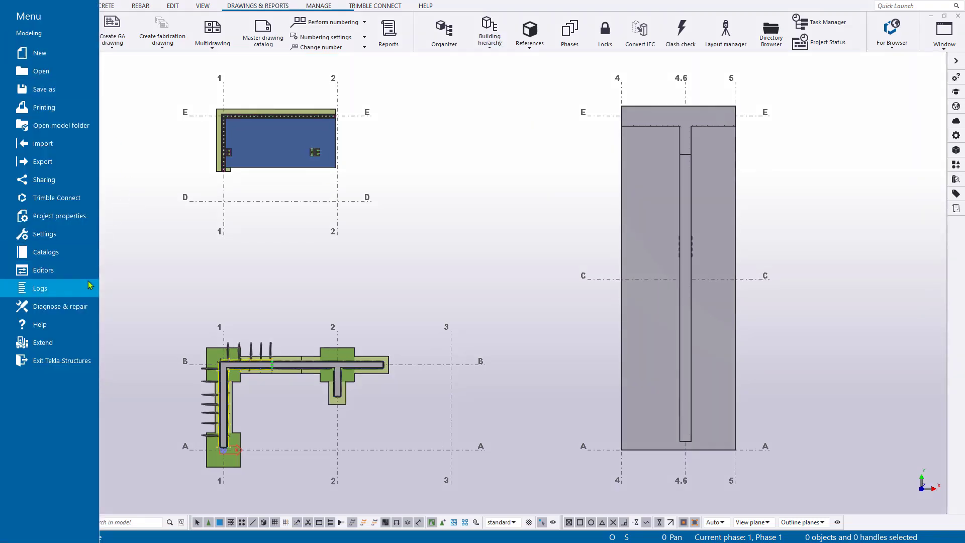
left_click(83, 221)
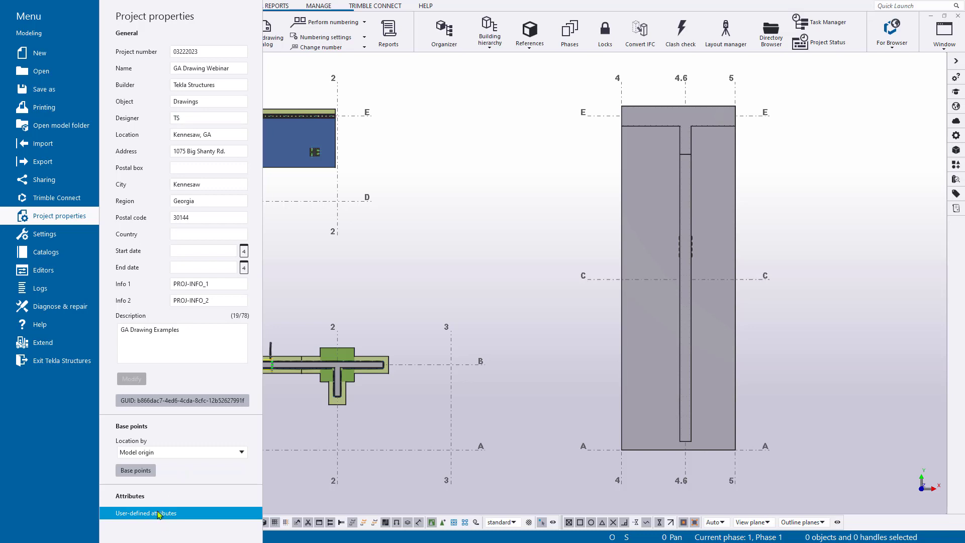
left_click(157, 514)
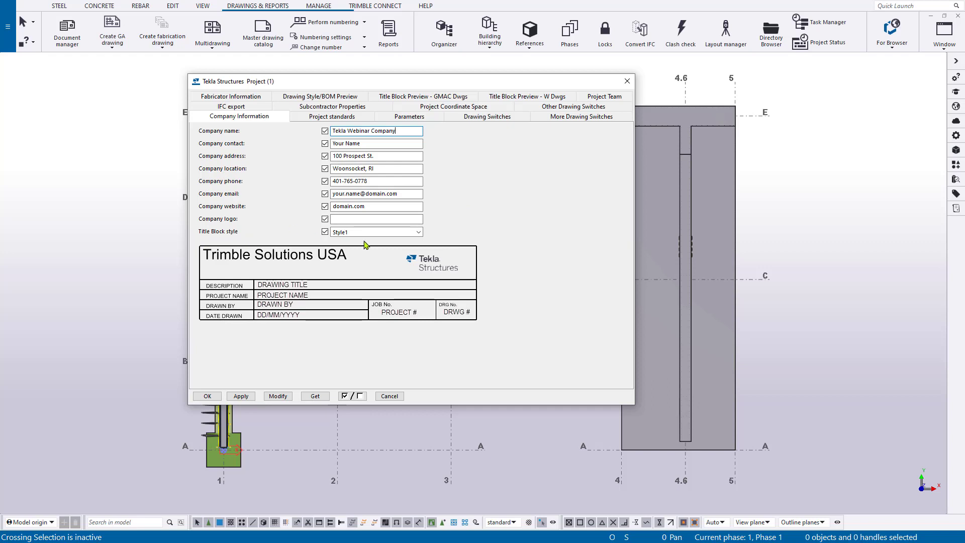
Step: Preview the Style2 and Style3 title blocks, reselect Style1, and focus the Company logo field
left_click(418, 233)
left_click(405, 249)
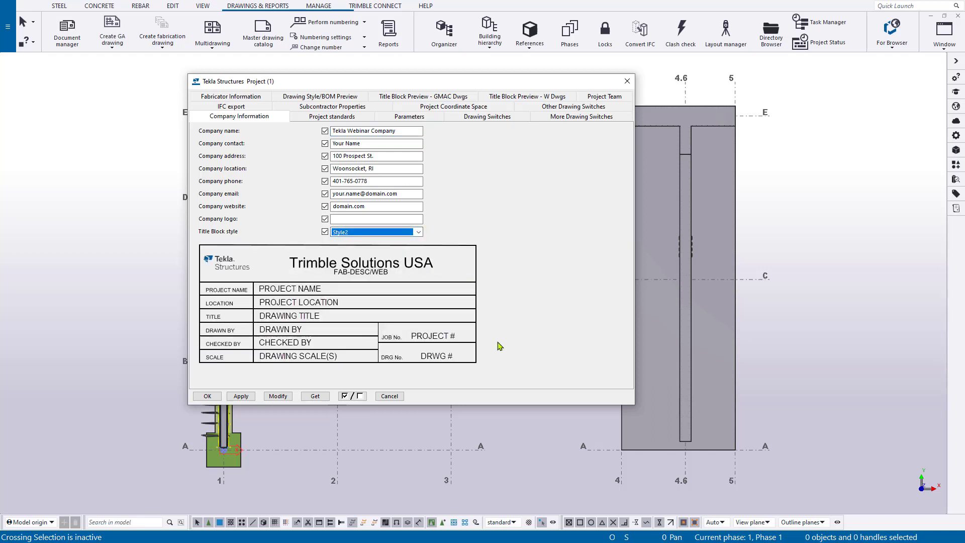
left_click(419, 232)
left_click(420, 241)
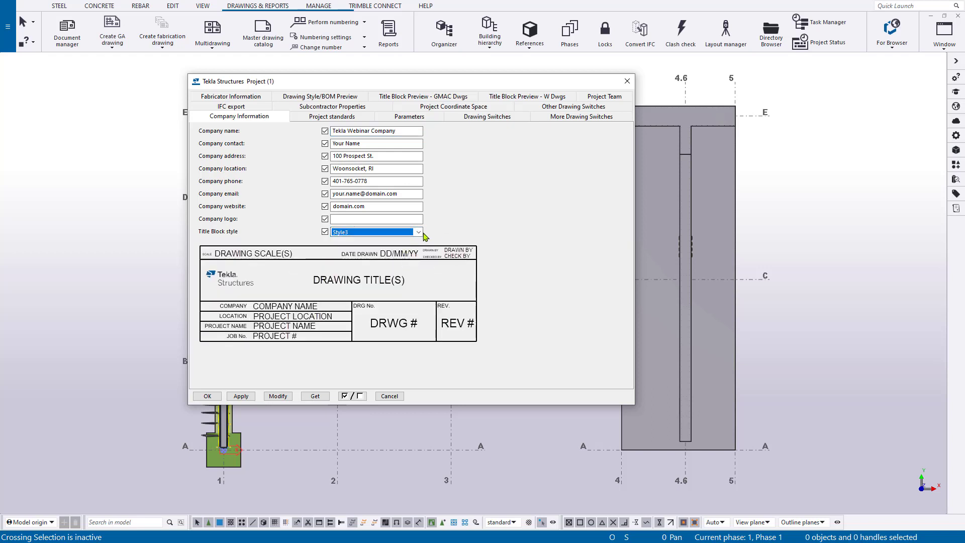
left_click(419, 232)
left_click(386, 248)
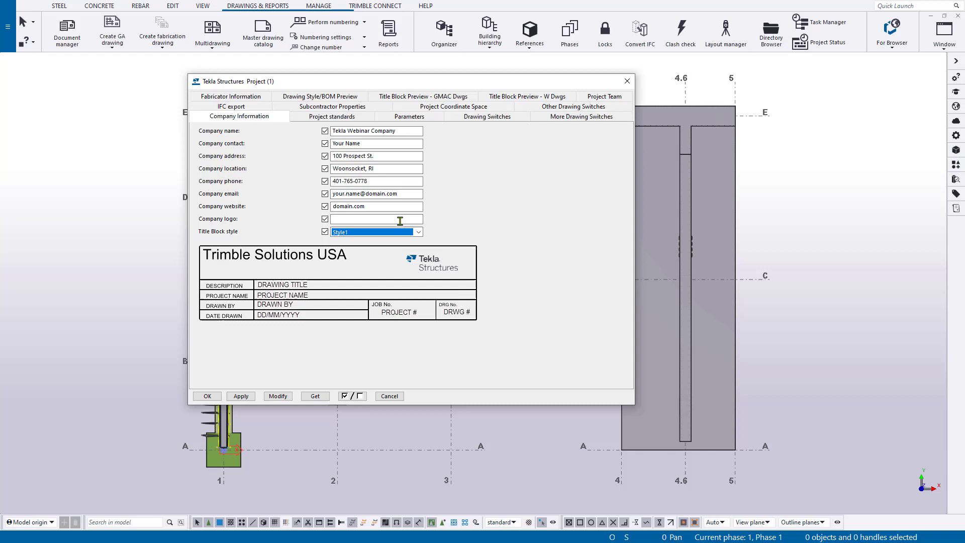
left_click(419, 222)
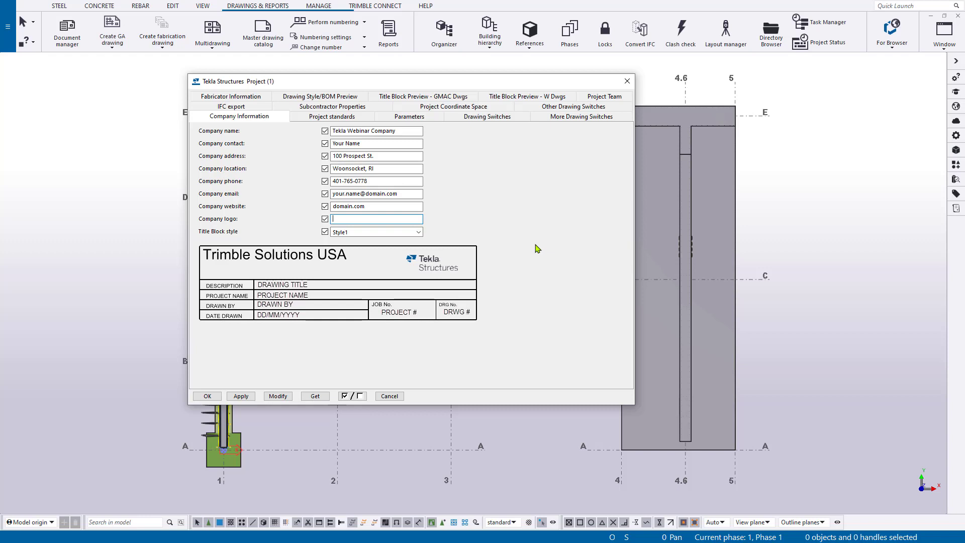
left_click(778, 266)
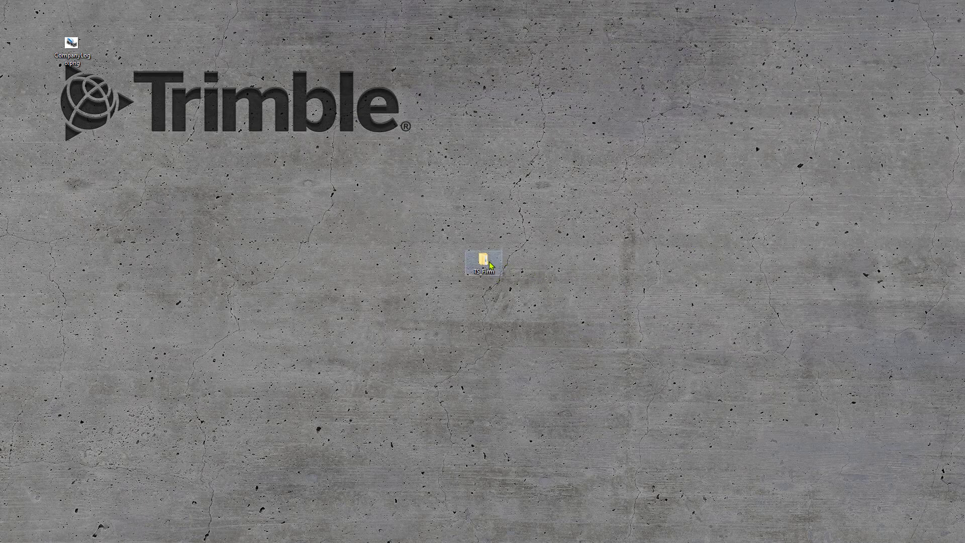
Step: Open the TS_Firm folder from the desktop in File Explorer
left_click(489, 262)
left_click(514, 183)
double_click(482, 259)
left_click_drag(614, 123, 597, 144)
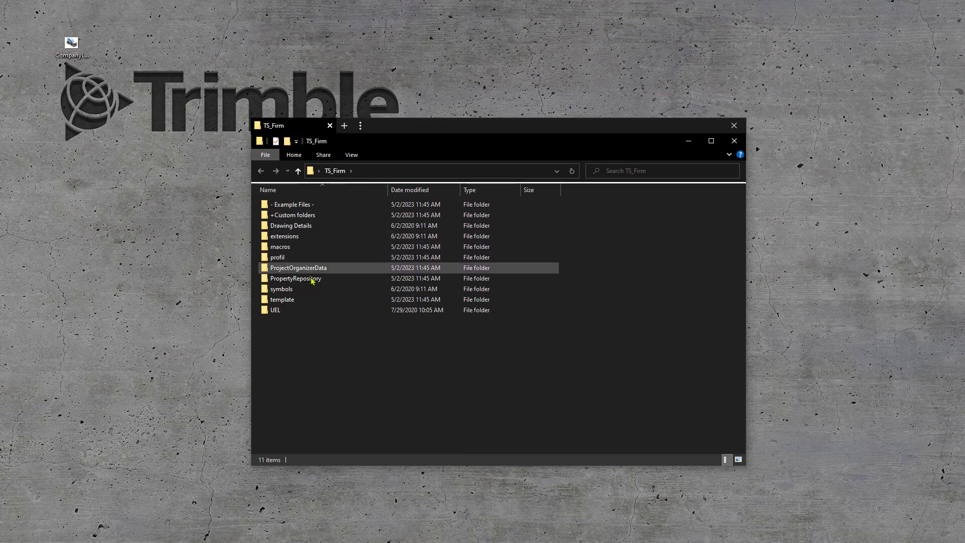
Step: Create a new folder named Logos in TS_Firm and preview CompanyLogo.png
right_click(315, 373)
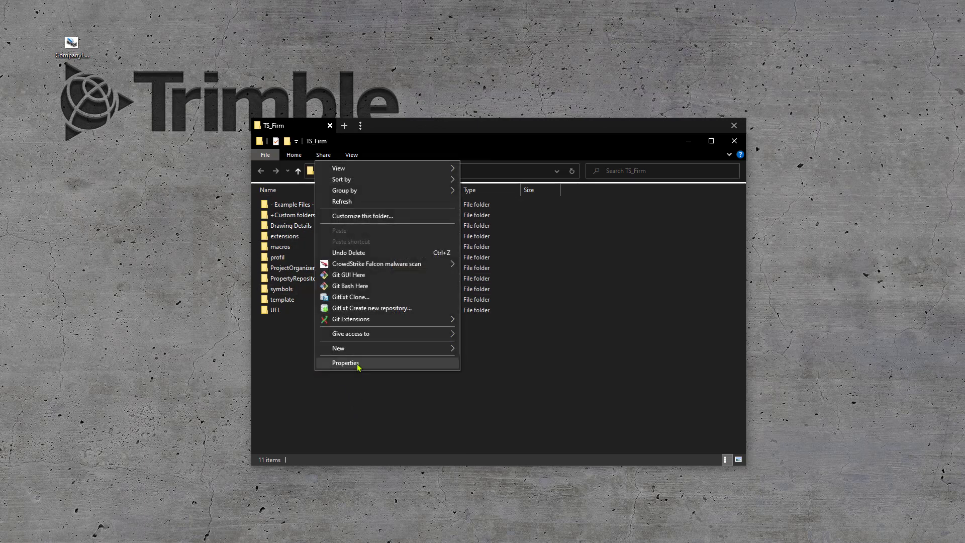
mouse_move(361, 348)
left_click(519, 355)
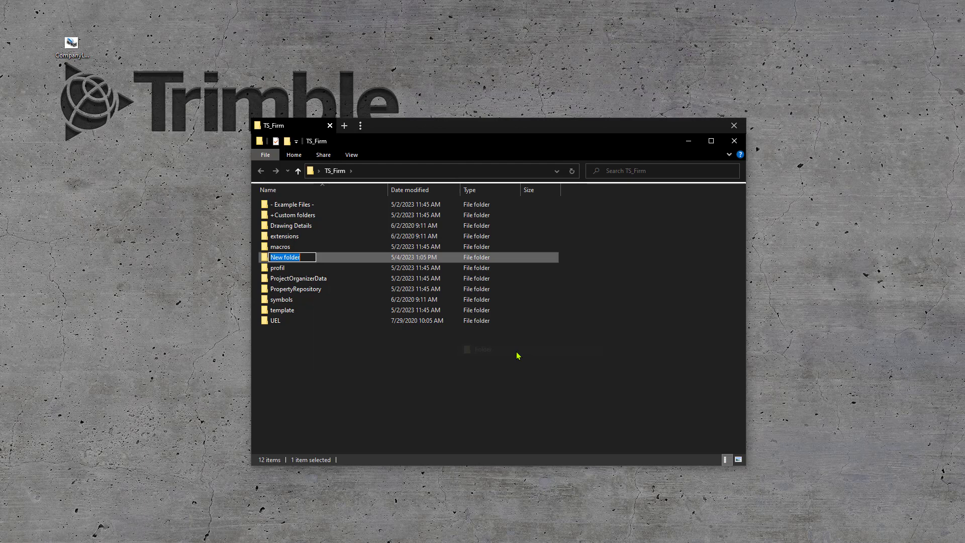
type("Logos")
key("Return")
left_click(507, 421)
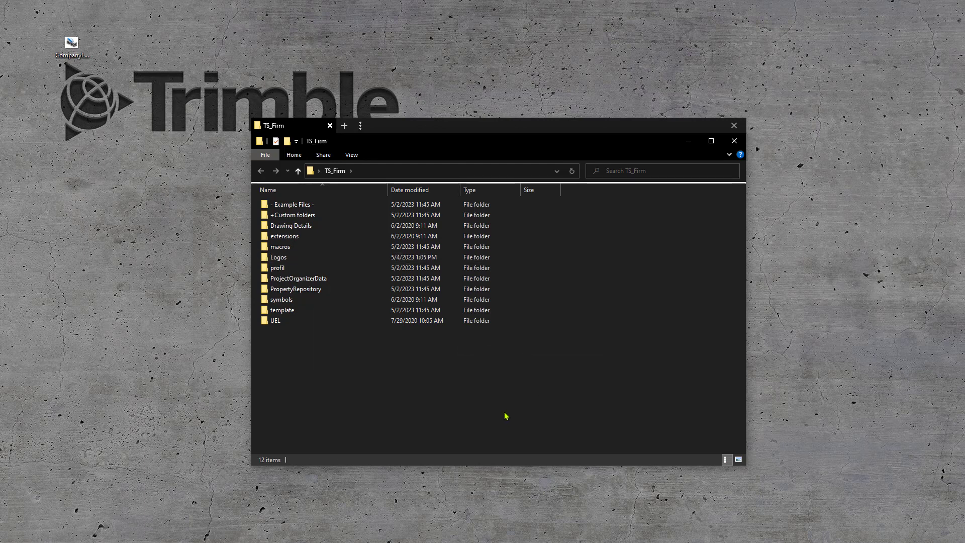
double_click(72, 48)
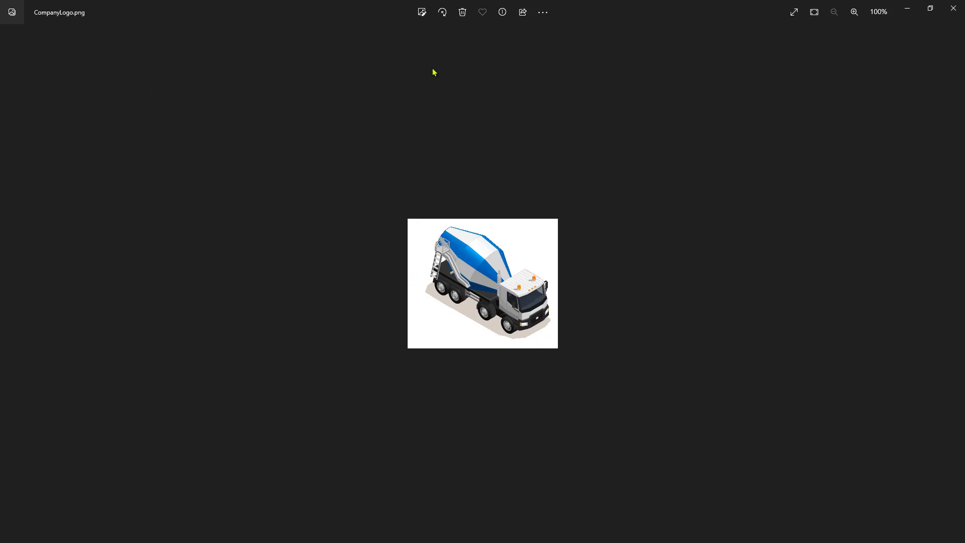
left_click(952, 8)
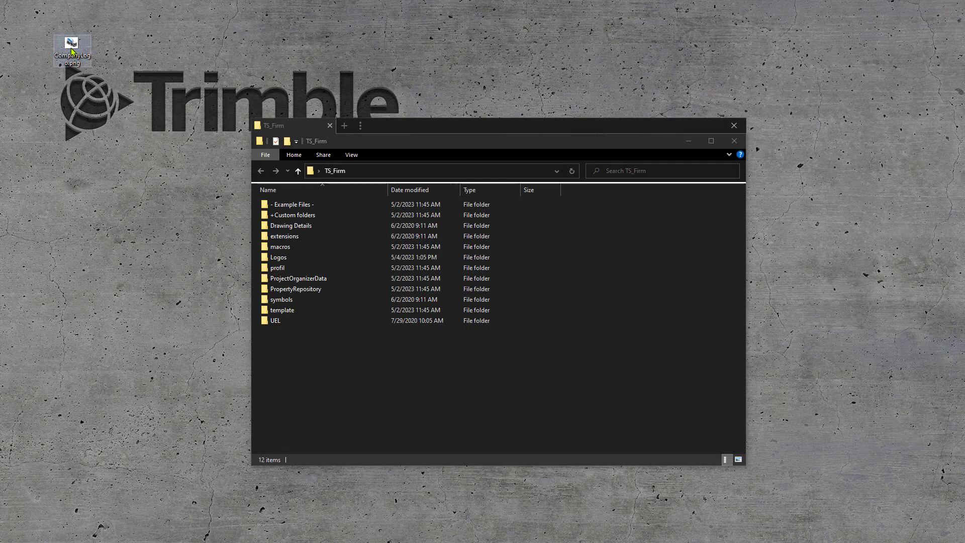
Step: Move CompanyLogo.png into the Logos folder and open that folder
left_click_drag(71, 46, 345, 257)
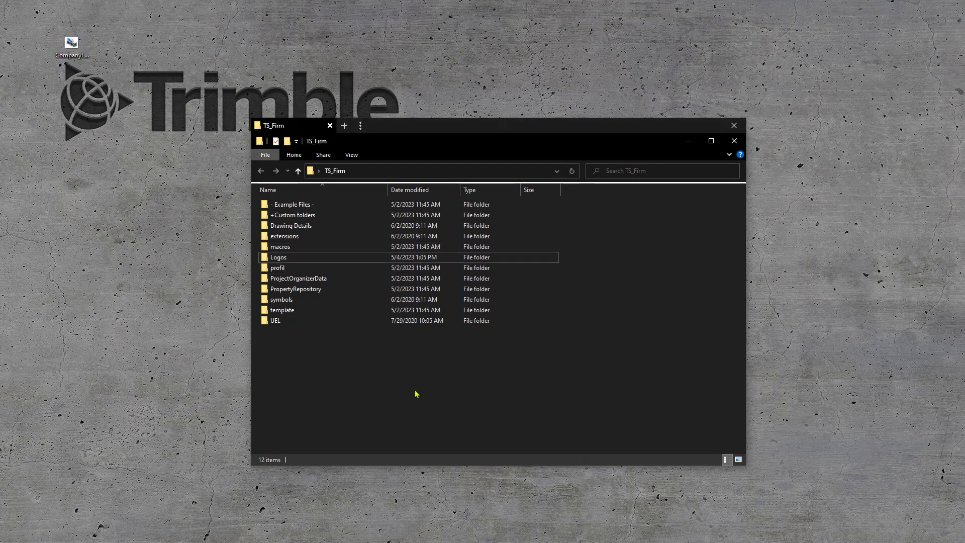
double_click(354, 258)
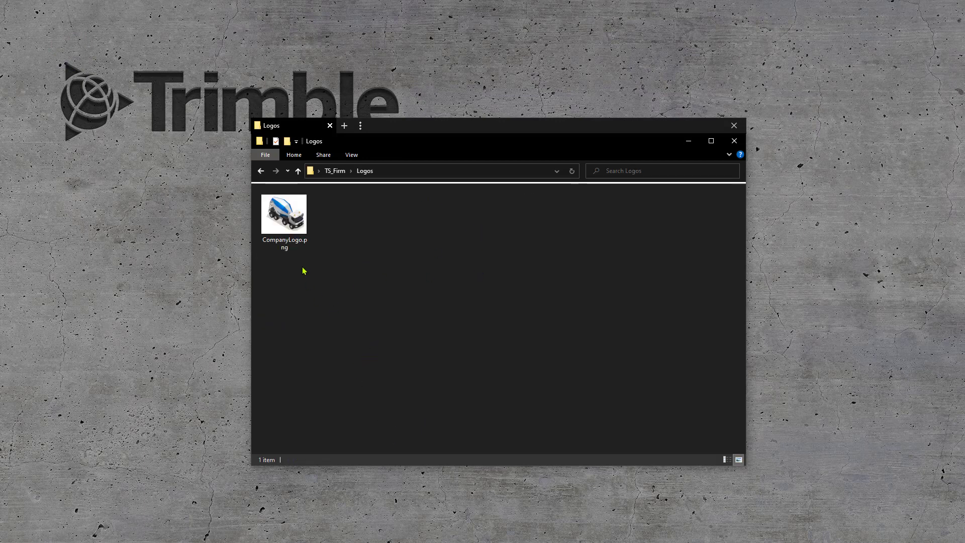
left_click(300, 246)
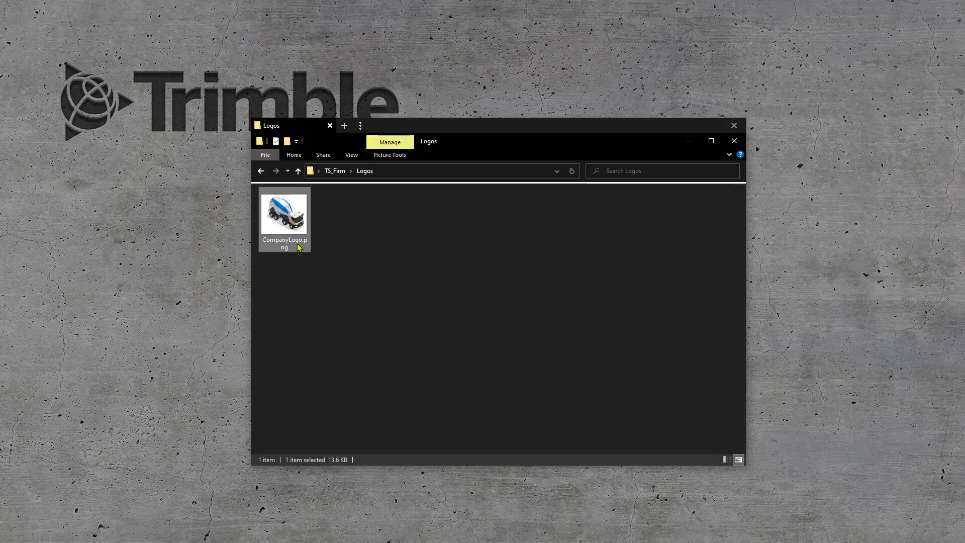
key("F2")
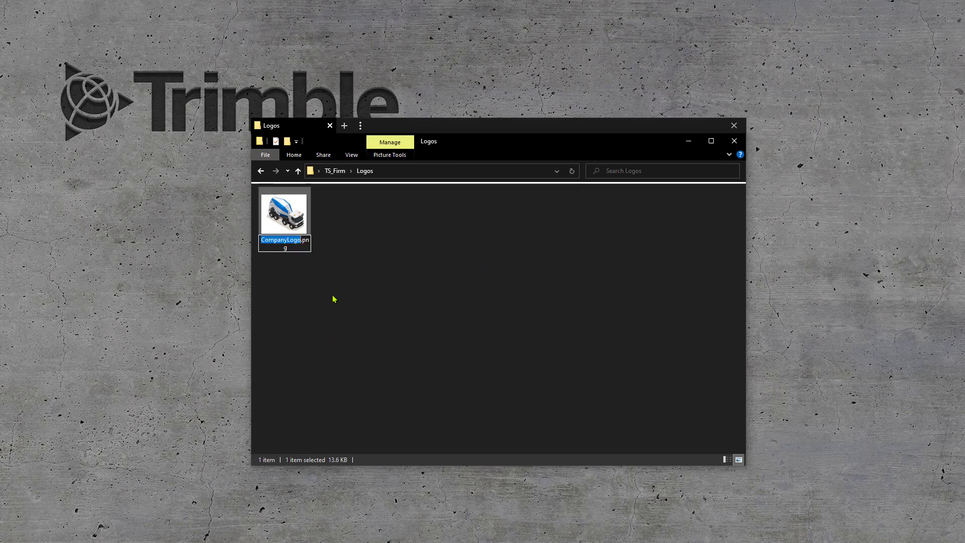
key("ctrl+a")
left_click(434, 307)
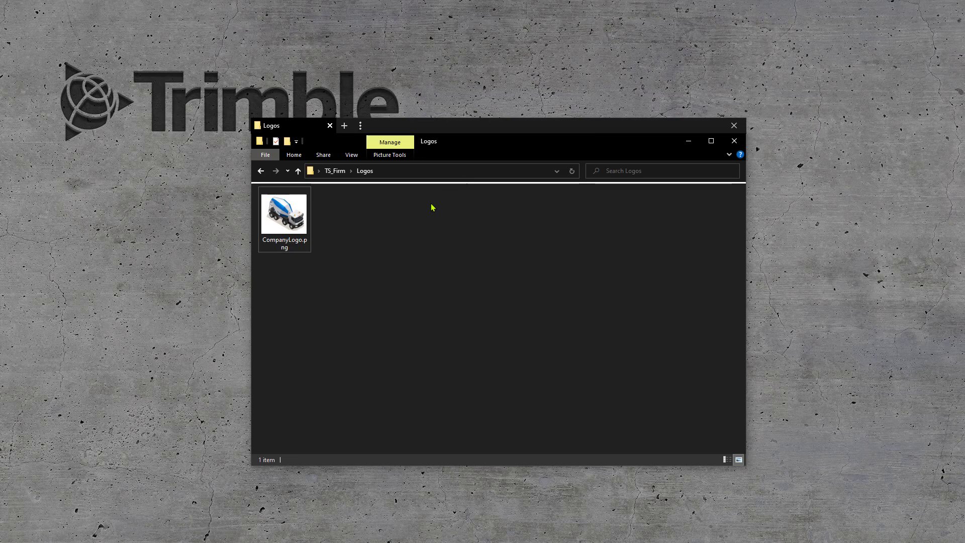
Step: Copy the full CompanyLogo.png file path from the address bar and return to Tekla
left_click(487, 174)
left_click(475, 171)
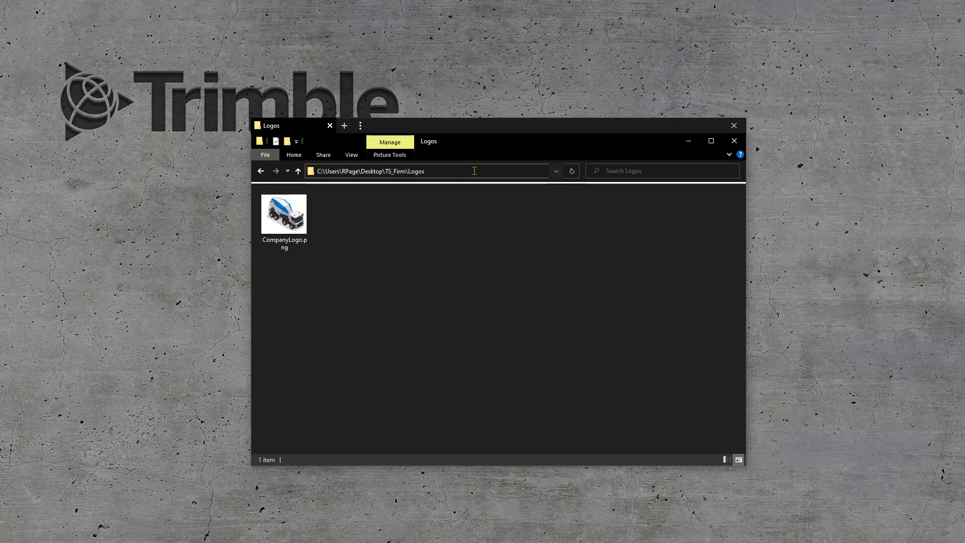
type("\\")
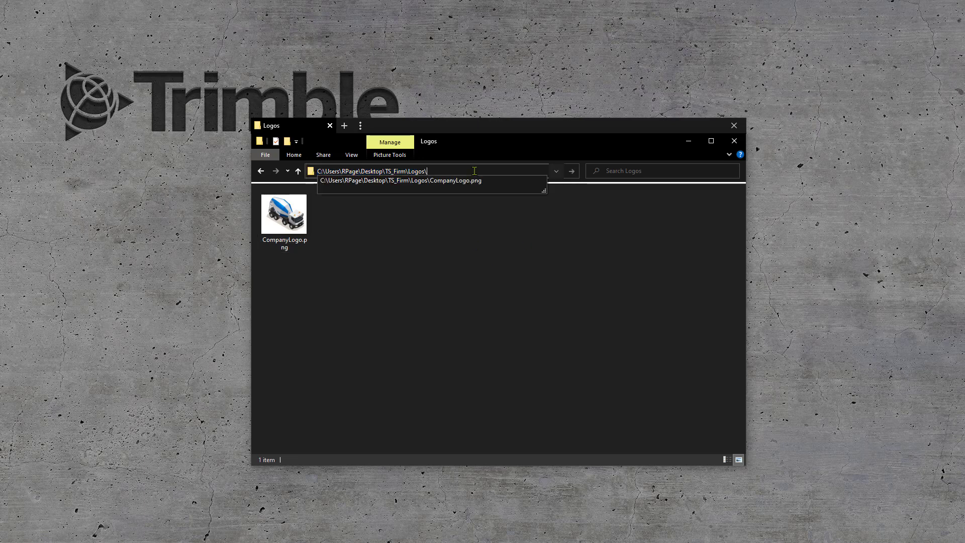
left_click(475, 180)
left_click_drag(498, 171, 316, 172)
key("ctrl+c")
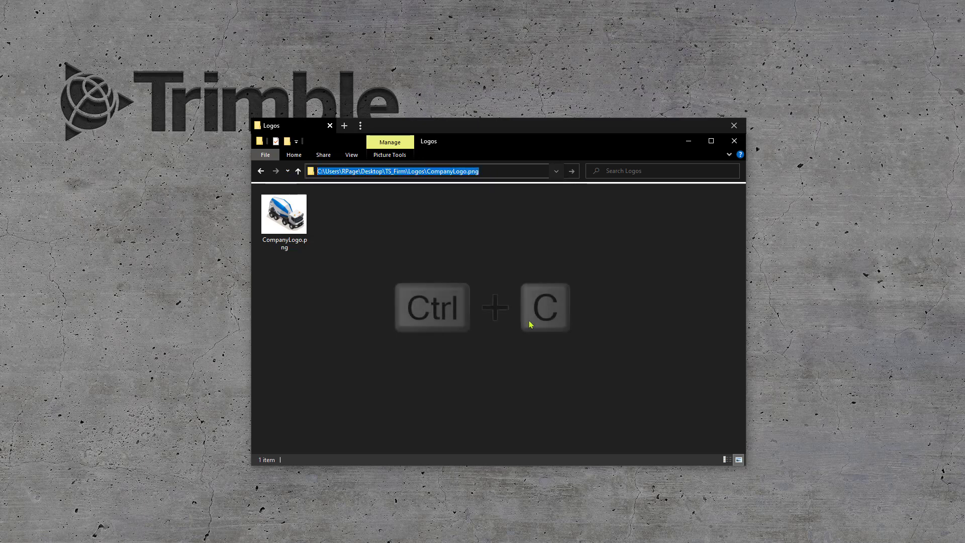
key("alt+Tab")
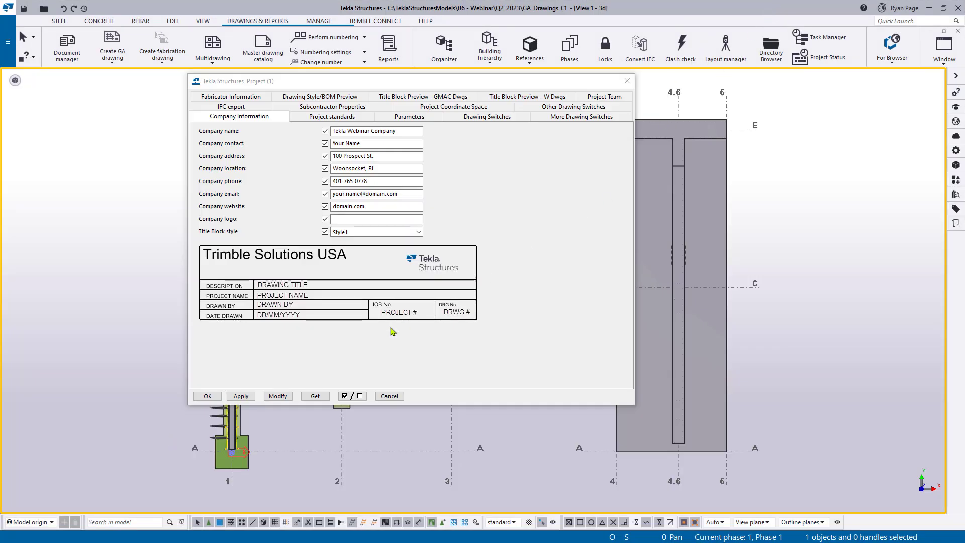
Step: Set the Company logo field to the copied CompanyLogo.png path, save, and open Document manager
left_click(364, 219)
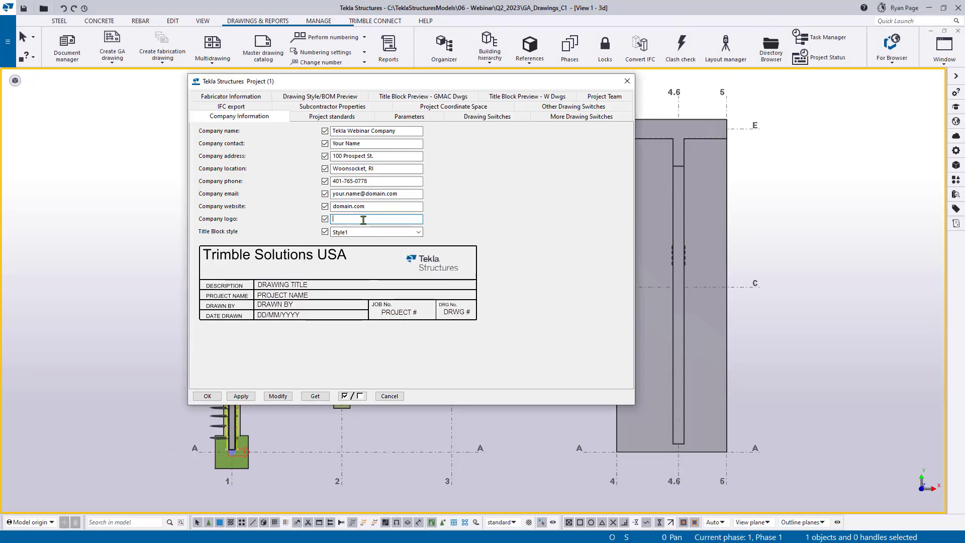
key("ctrl+v")
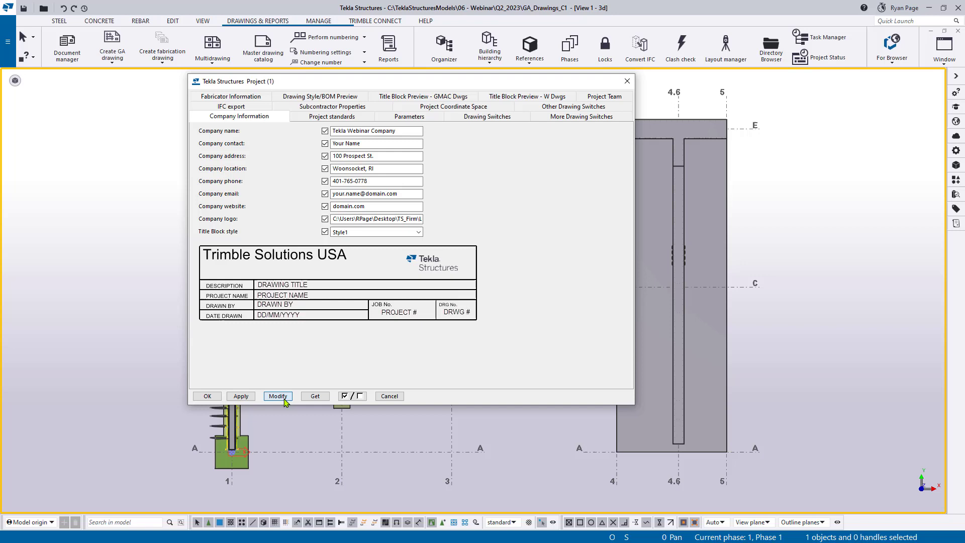
left_click(207, 396)
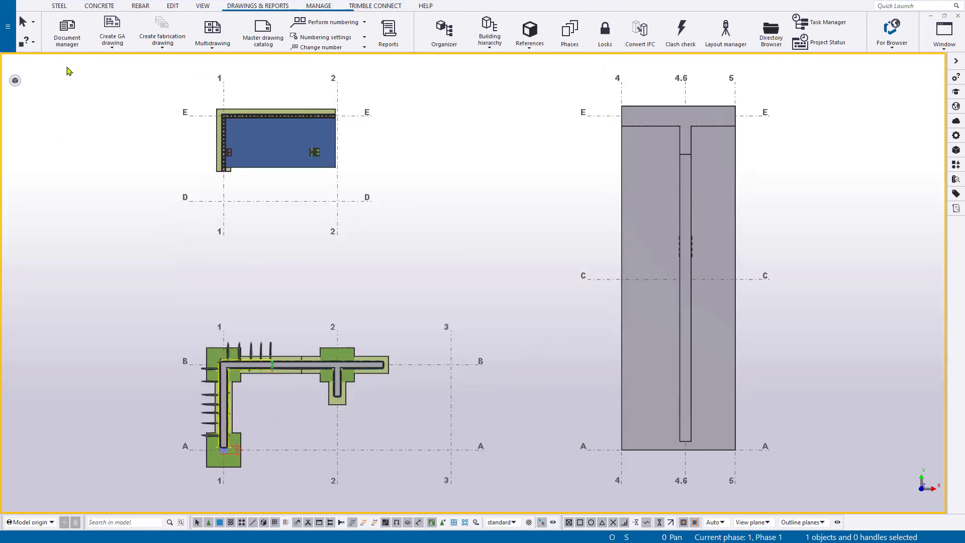
left_click(67, 28)
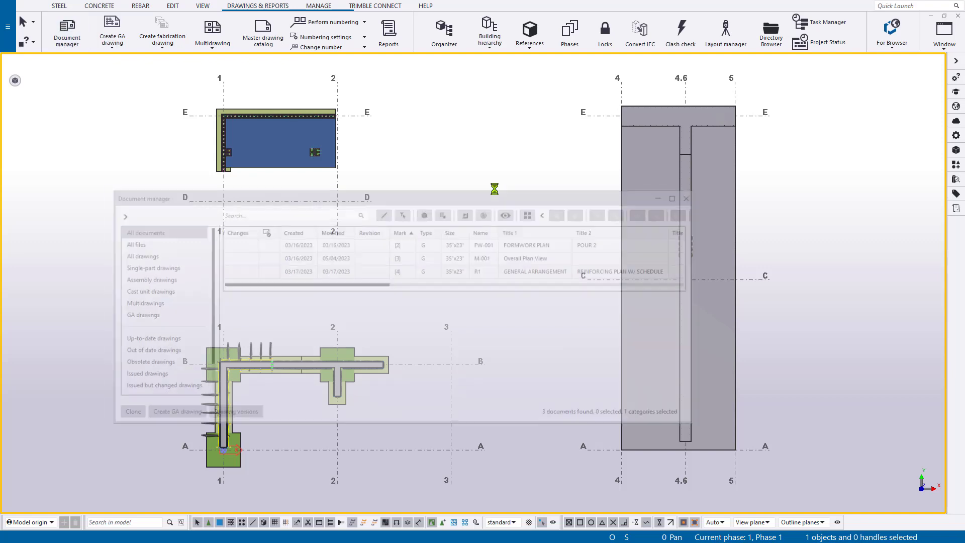
Step: Open drawing M-001 Overall Plan View and zoom in on its title block
double_click(558, 264)
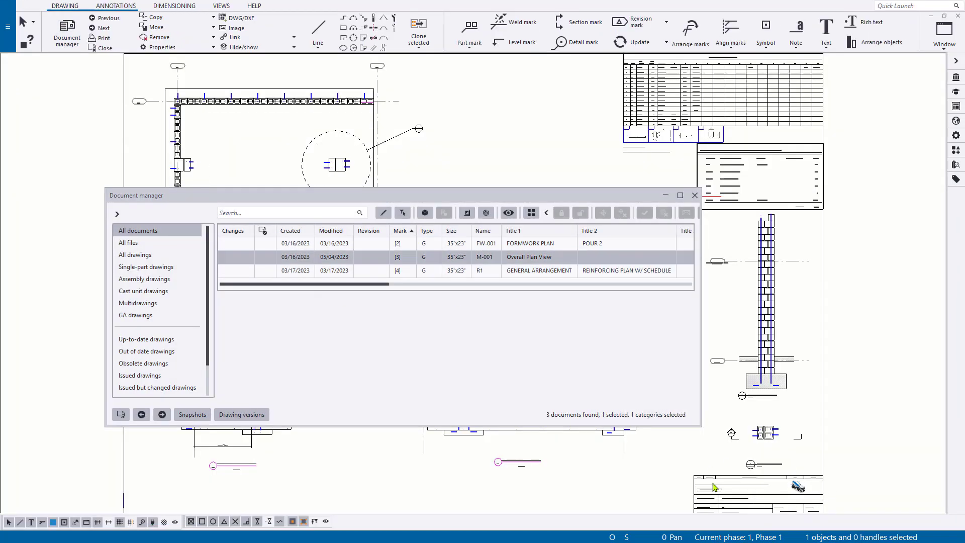
left_click(695, 195)
scroll(773, 484, "up", 3)
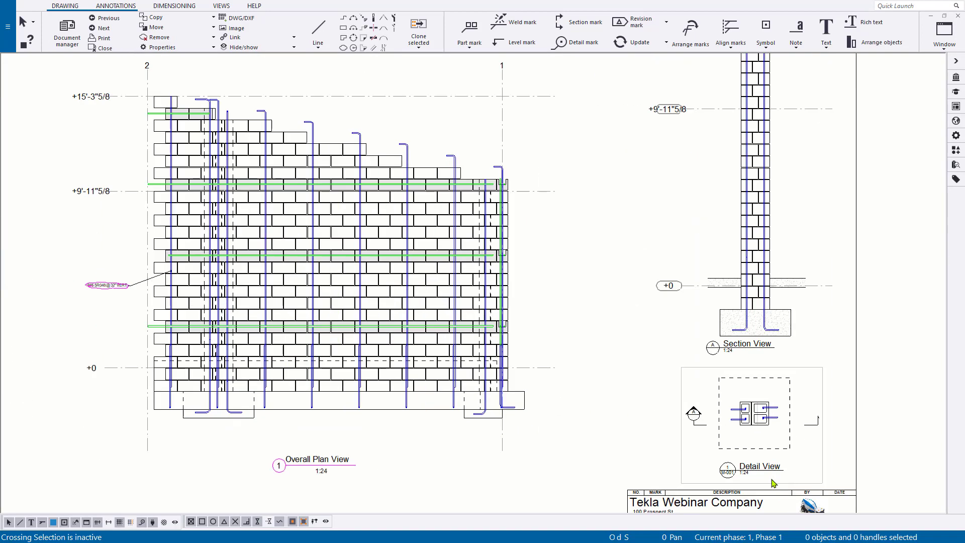
scroll(773, 483, "up", 5)
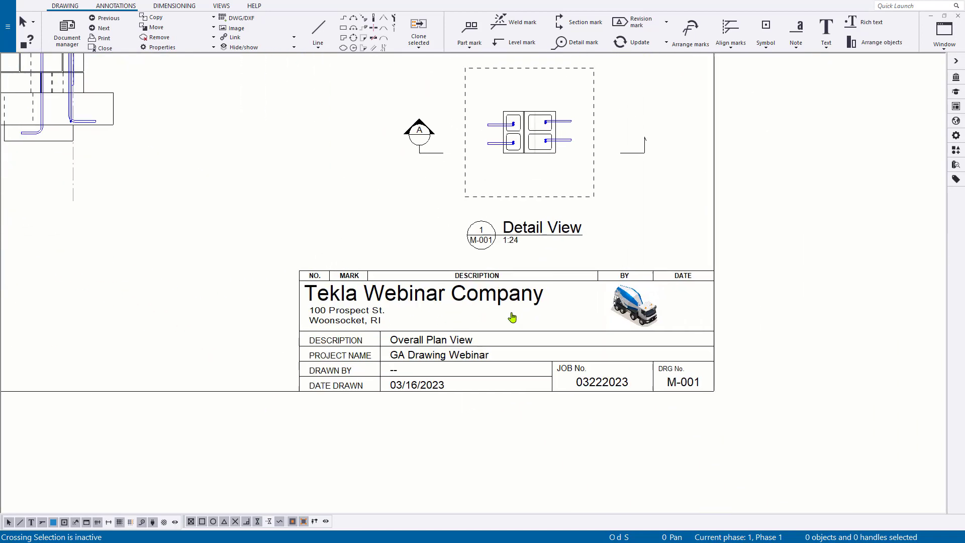
middle_click_drag(512, 317, 383, 314)
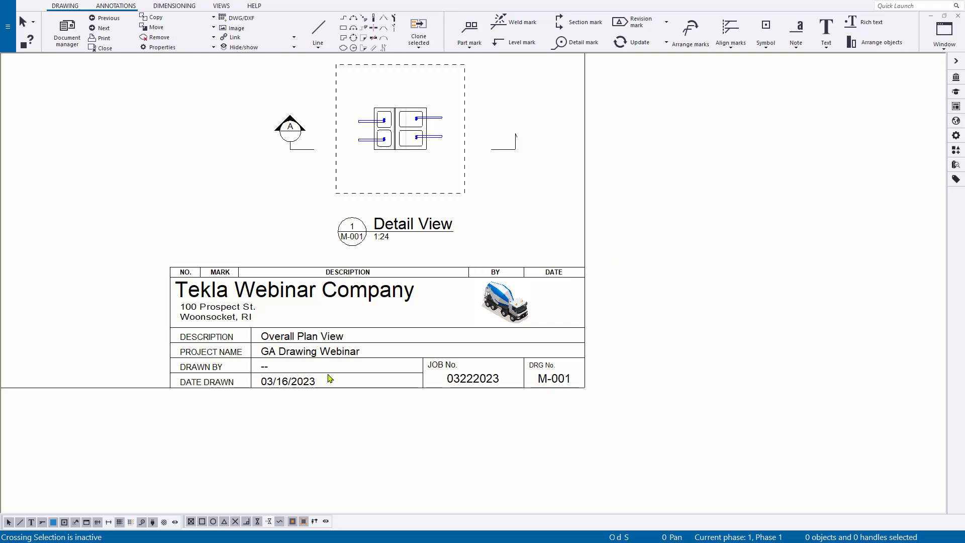
scroll(561, 425, "down", 2)
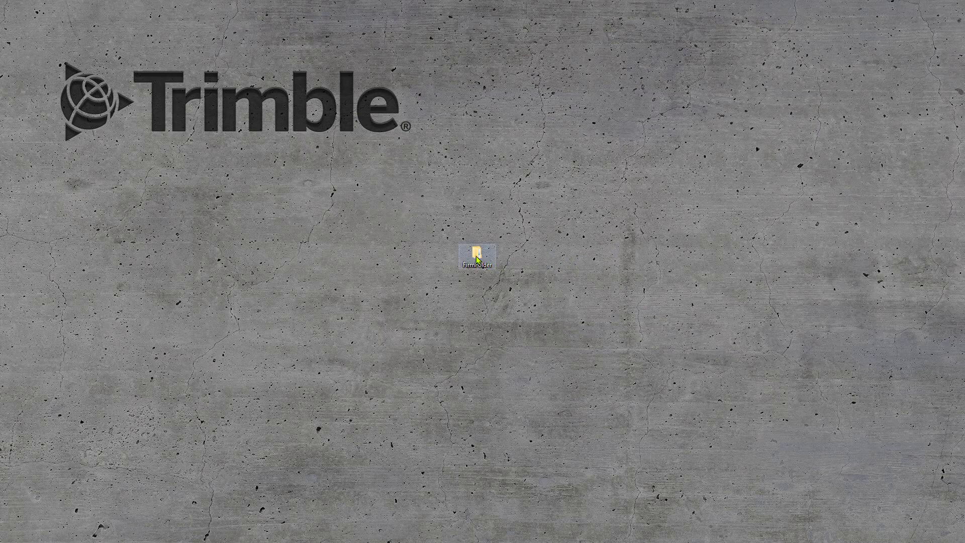
Step: Open FirmFolder from the desktop and reposition its Explorer window
left_click(478, 259)
double_click(478, 259)
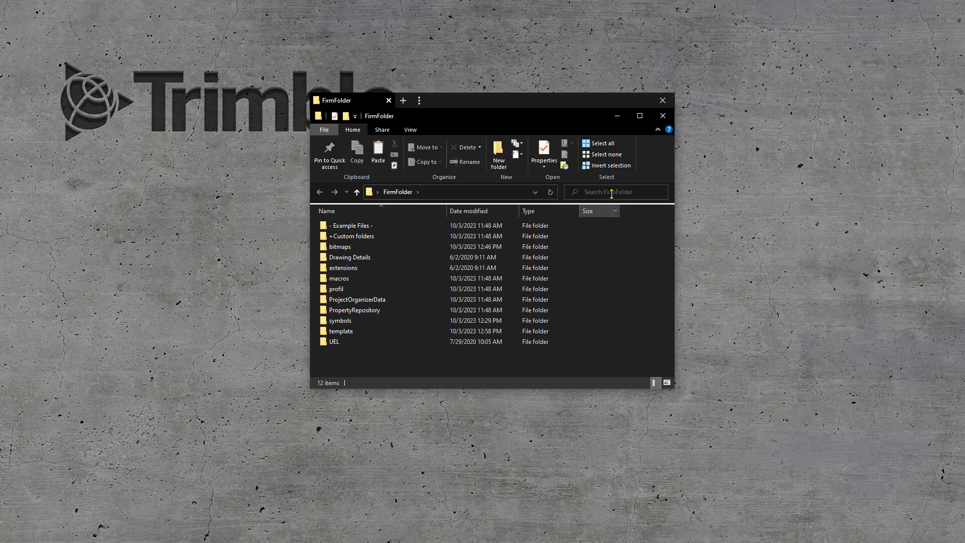
left_click_drag(594, 105, 594, 98)
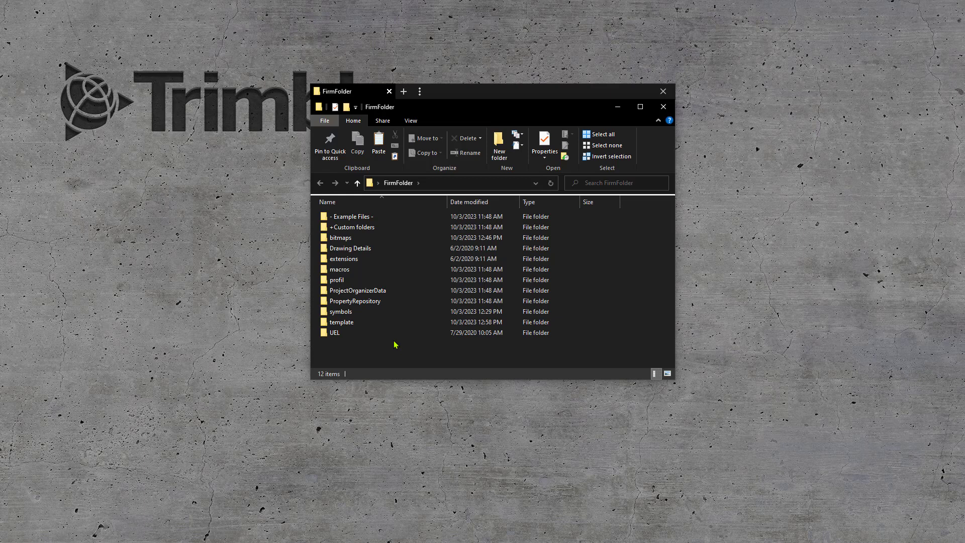
mouse_move(495, 99)
left_mouse_down()
mouse_move(514, 97)
mouse_move(491, 100)
left_mouse_up()
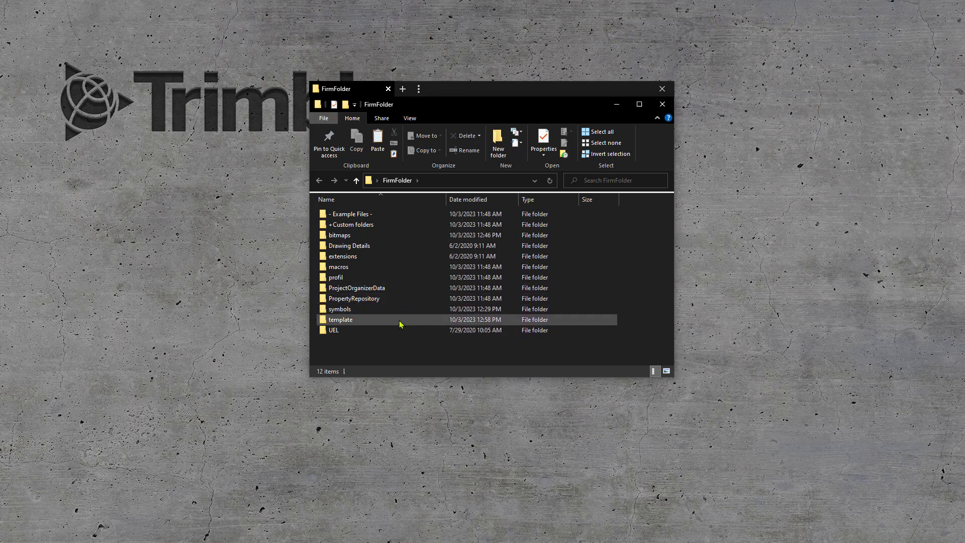
mouse_move(391, 323)
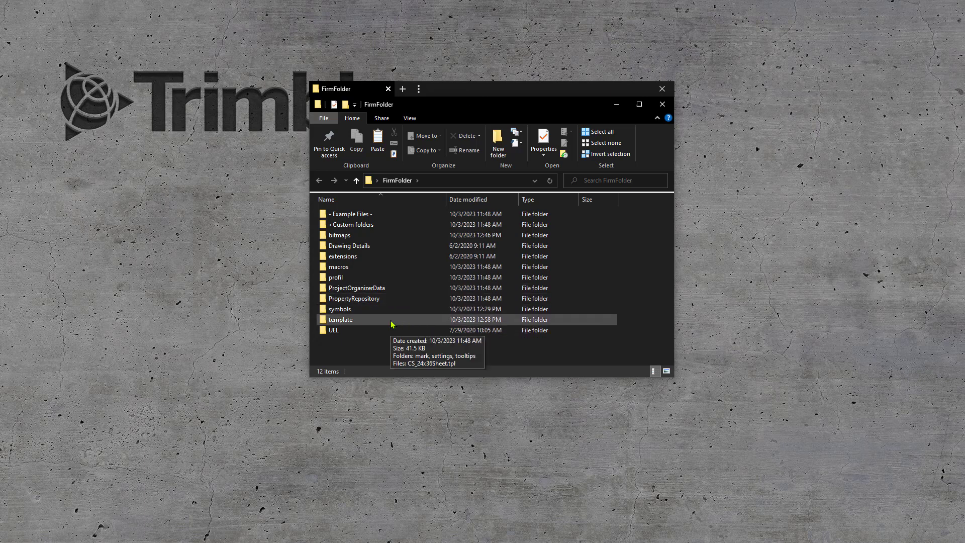
double_click(359, 324)
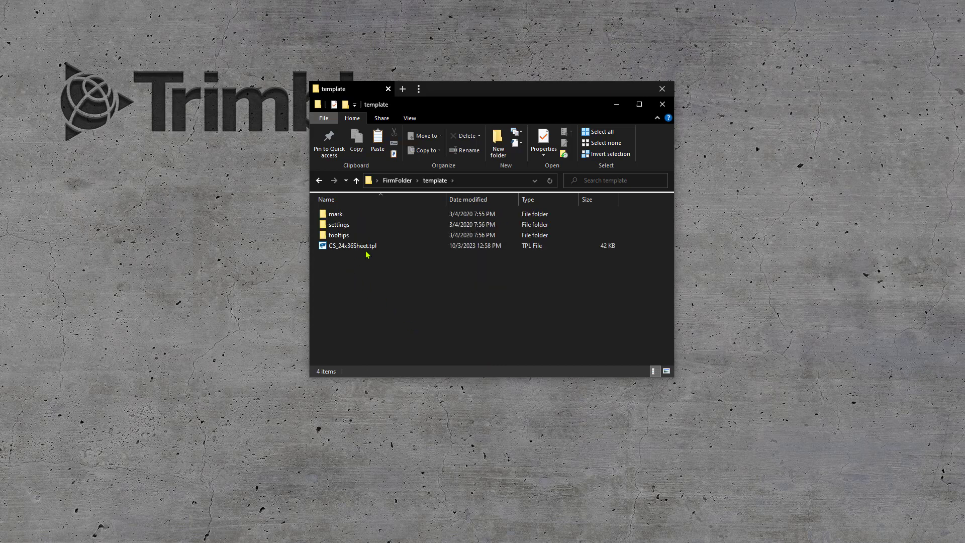
mouse_move(388, 253)
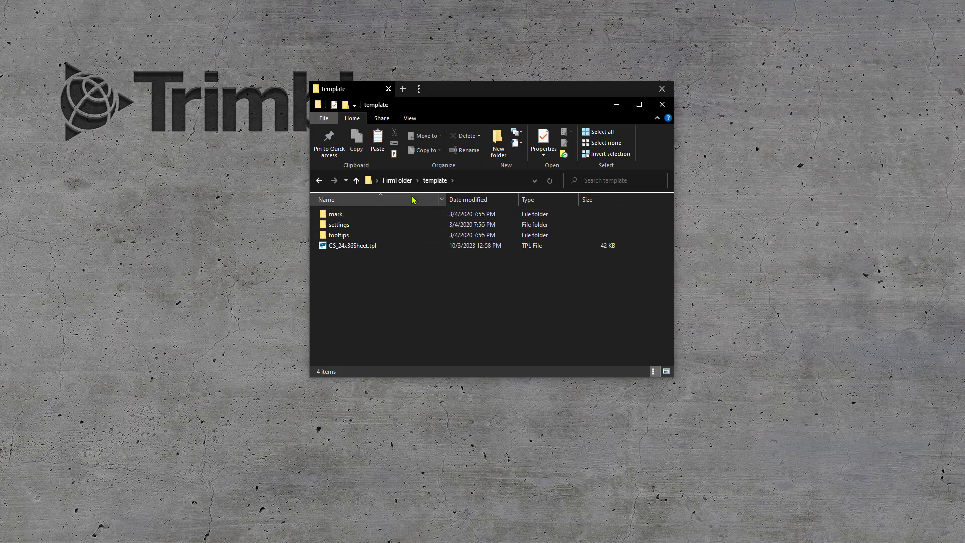
left_click(404, 183)
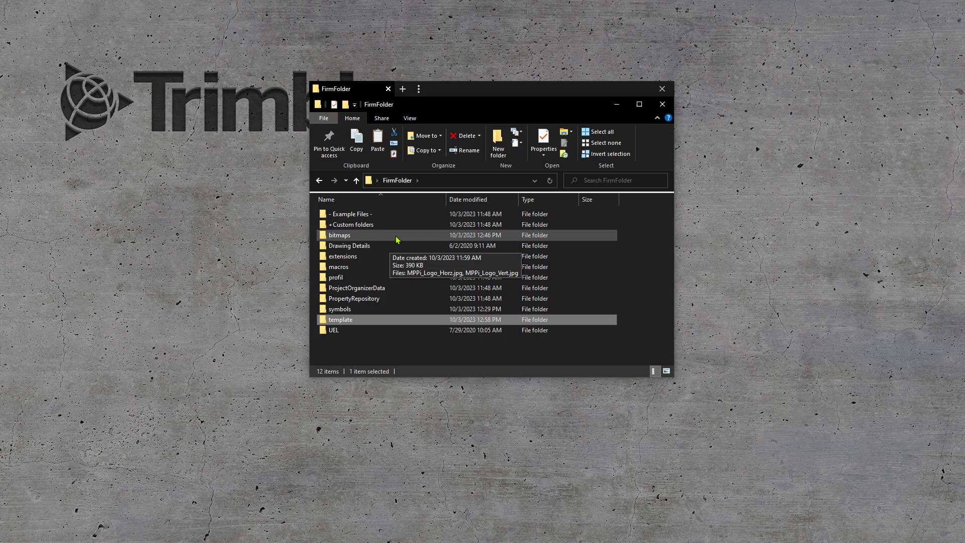
double_click(397, 240)
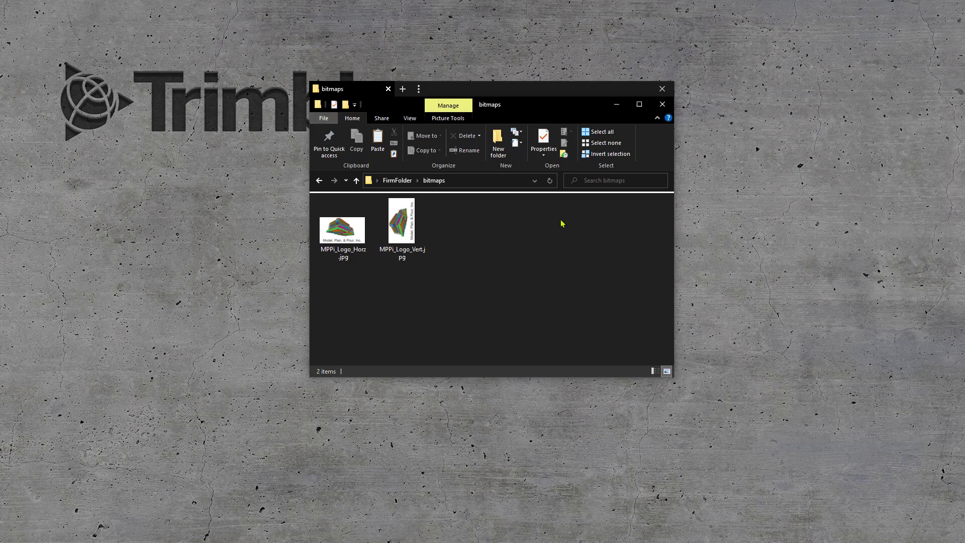
left_click_drag(518, 96, 508, 100)
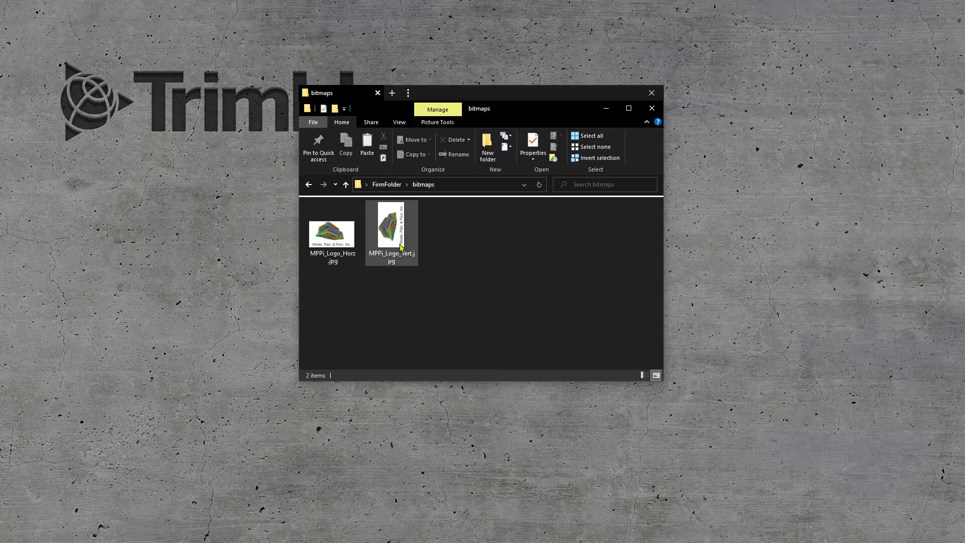
left_click(387, 184)
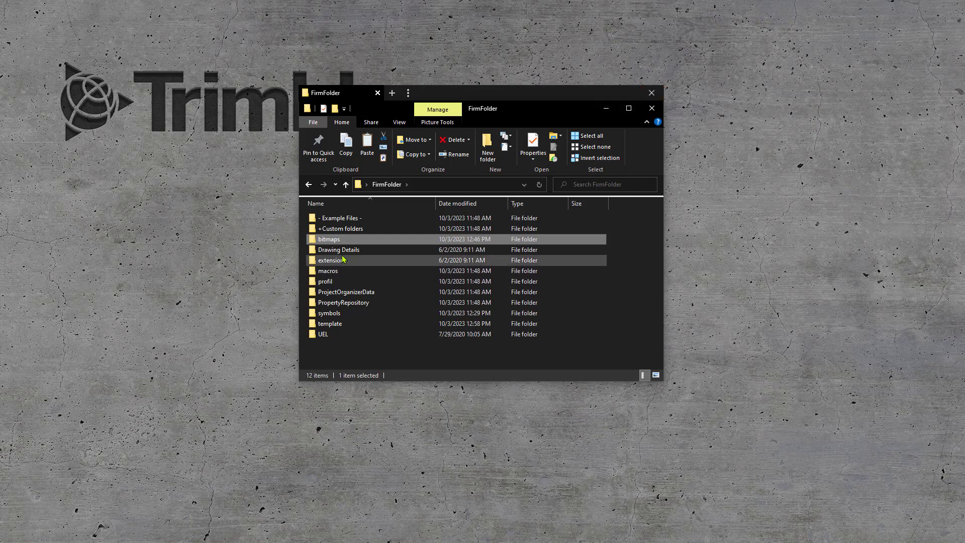
Step: Close FirmFolder, return to Tekla, and open Advanced options through Settings and Ctrl+E
left_click(652, 94)
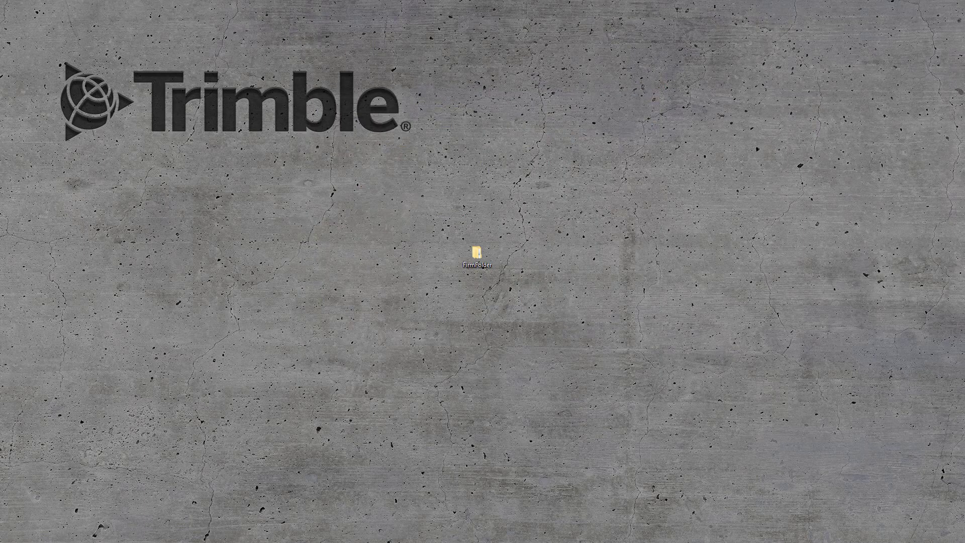
key("alt+Tab")
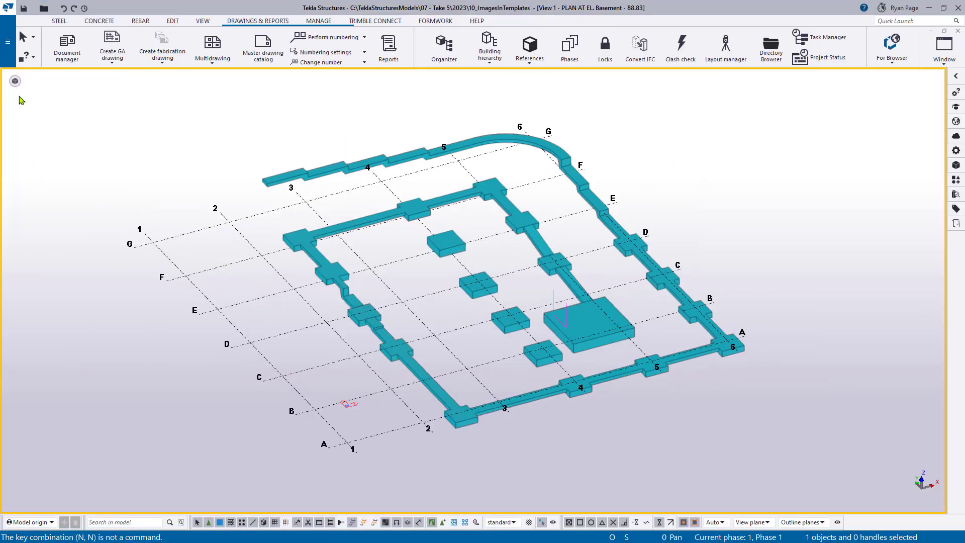
left_click(6, 51)
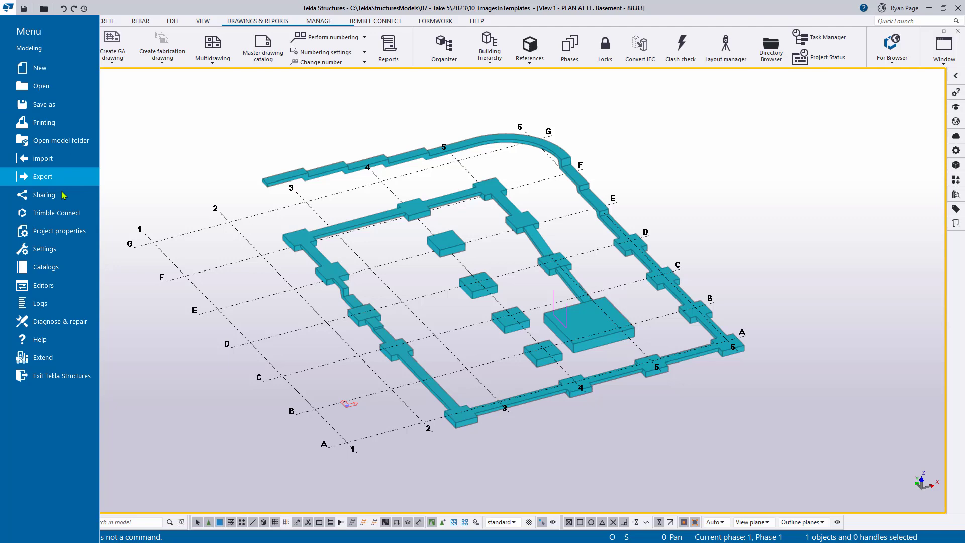
left_click(45, 248)
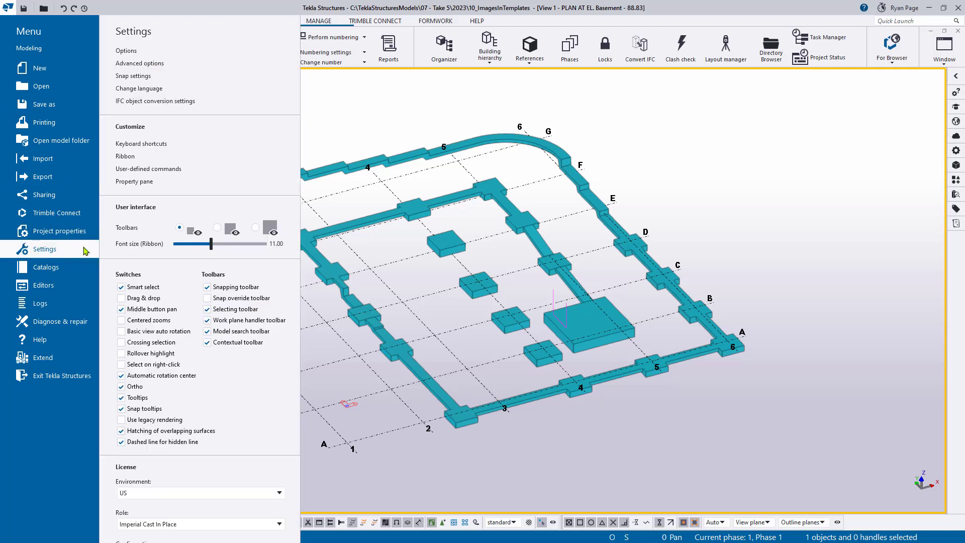
left_click(213, 62)
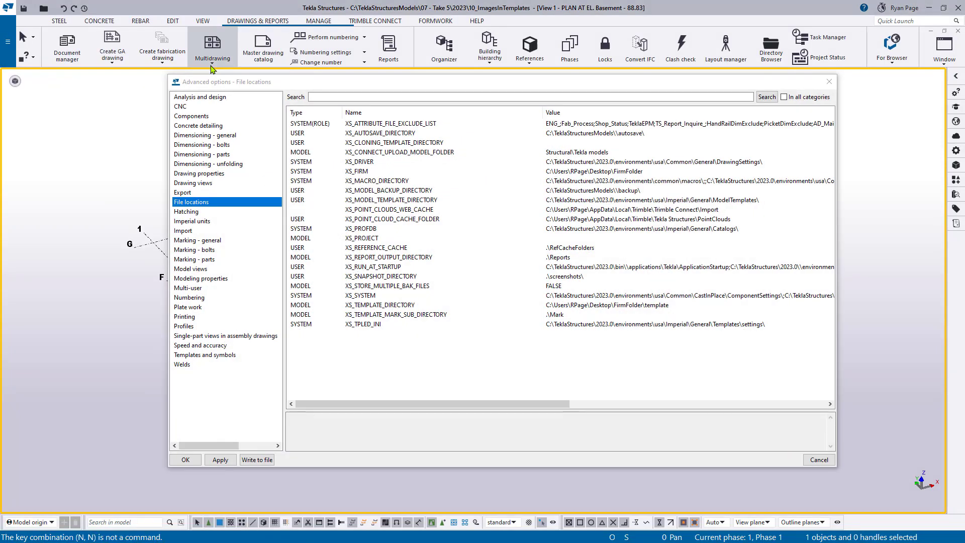
key("ctrl+e")
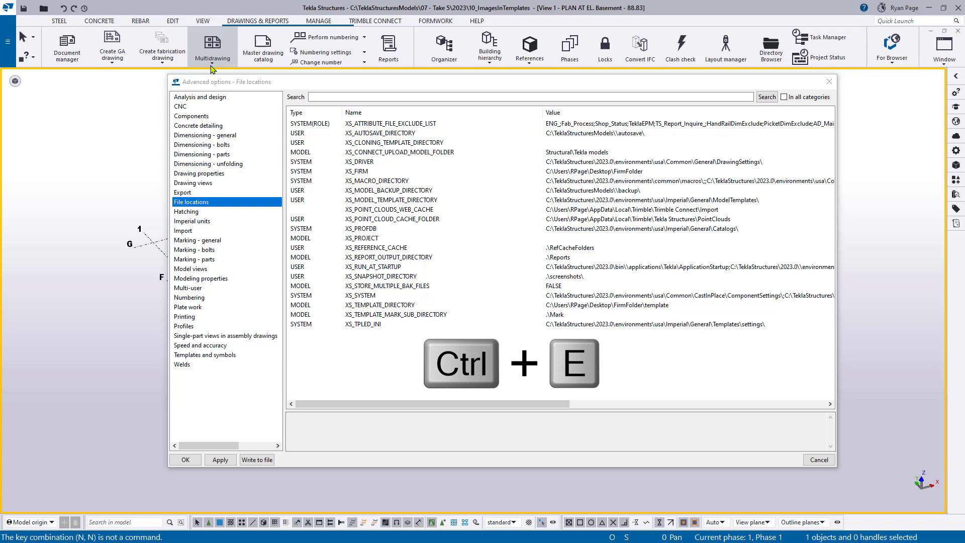
left_click_drag(316, 85, 289, 89)
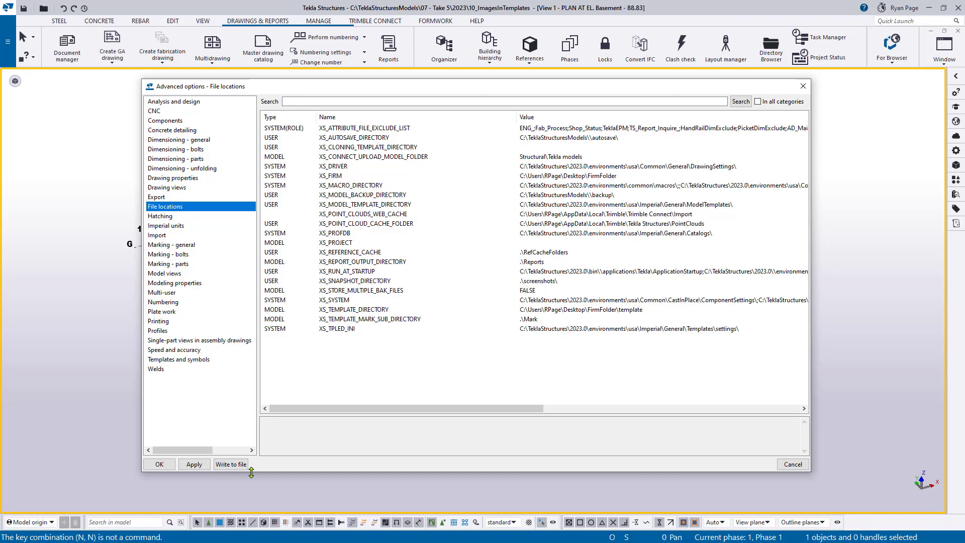
Step: Write the advanced options to options.txt and locate the DXK_SYMBOLPATH line
left_click(236, 463)
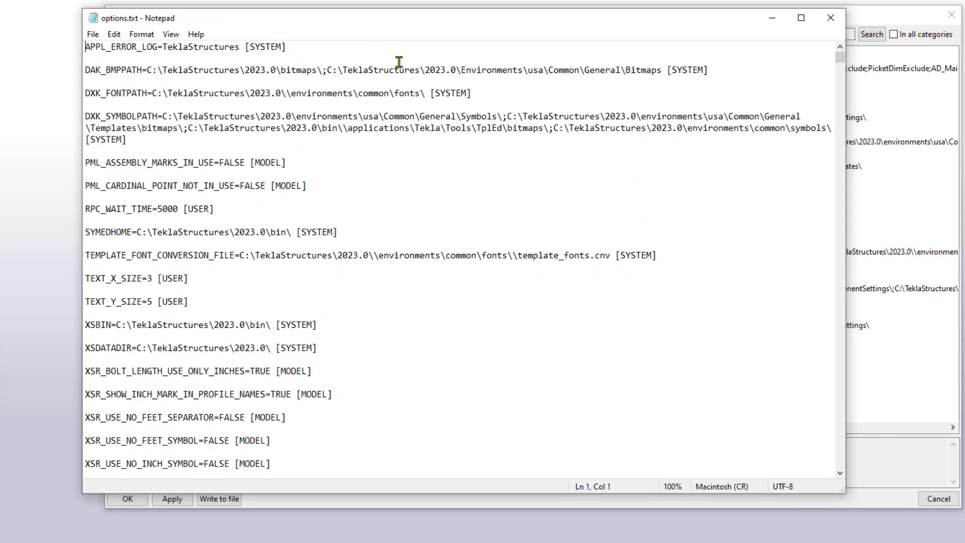
left_click_drag(88, 117, 158, 117)
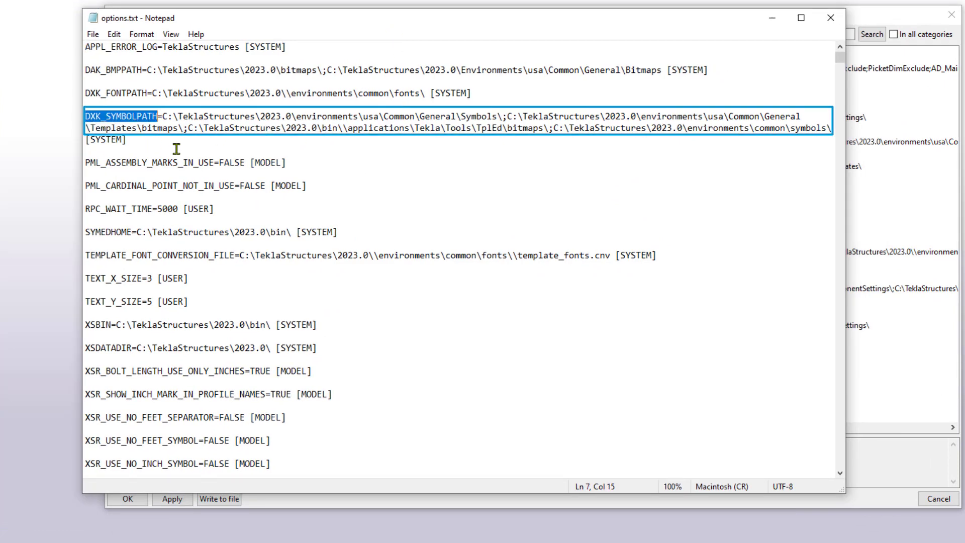
left_click(411, 162)
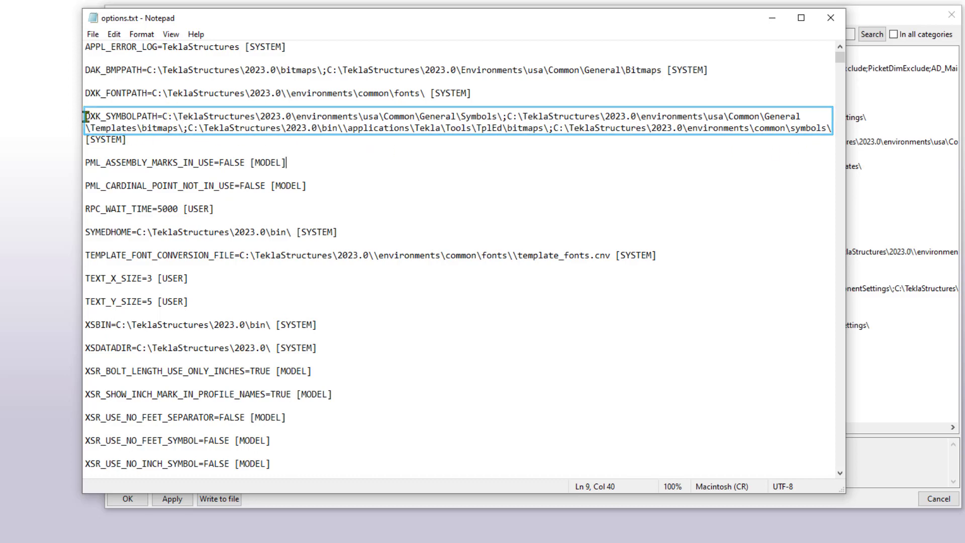
Step: Select and copy the full DXK_SYMBOLPATH path list, excluding the [SYSTEM] tag
left_click_drag(86, 117, 126, 127)
left_click(125, 142)
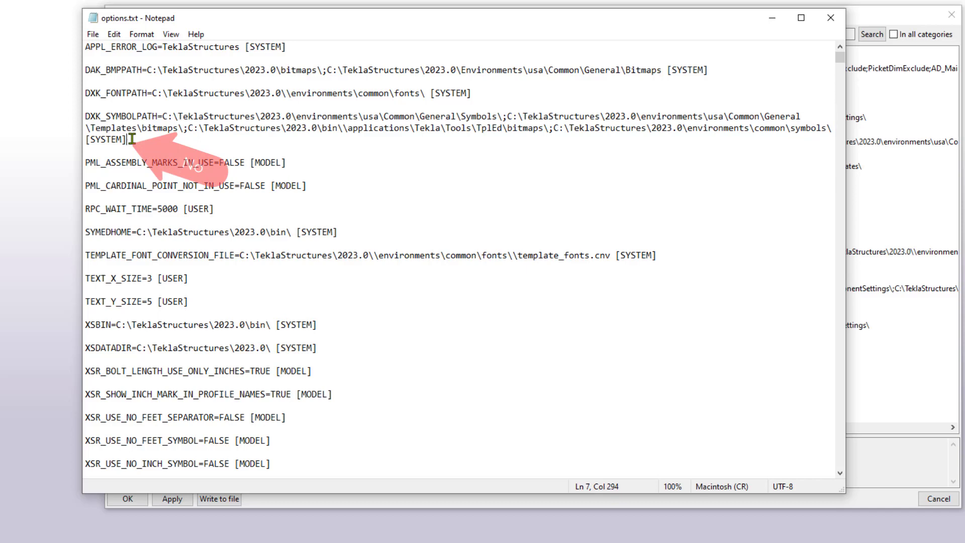
left_click(86, 116)
left_click(834, 129, "shift")
key("ctrl+c")
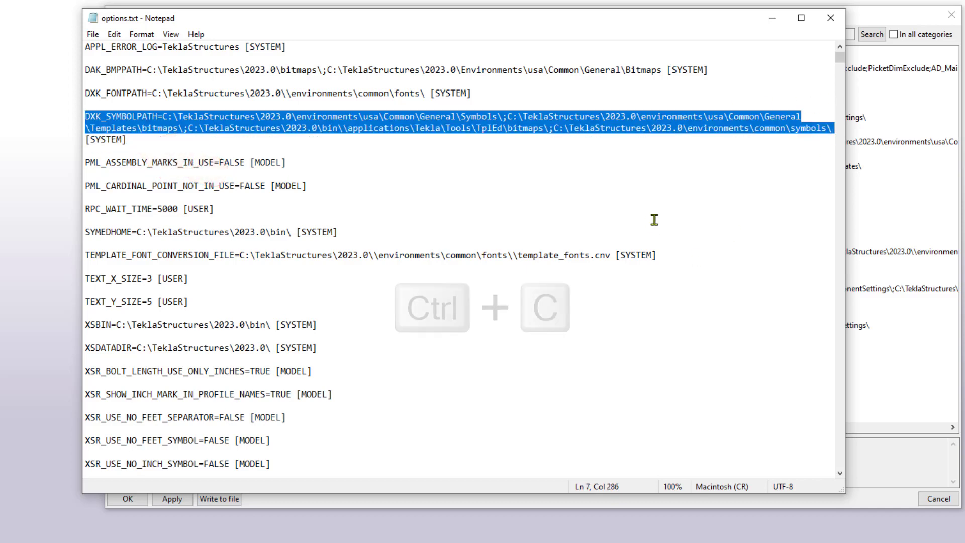
right_click(535, 130)
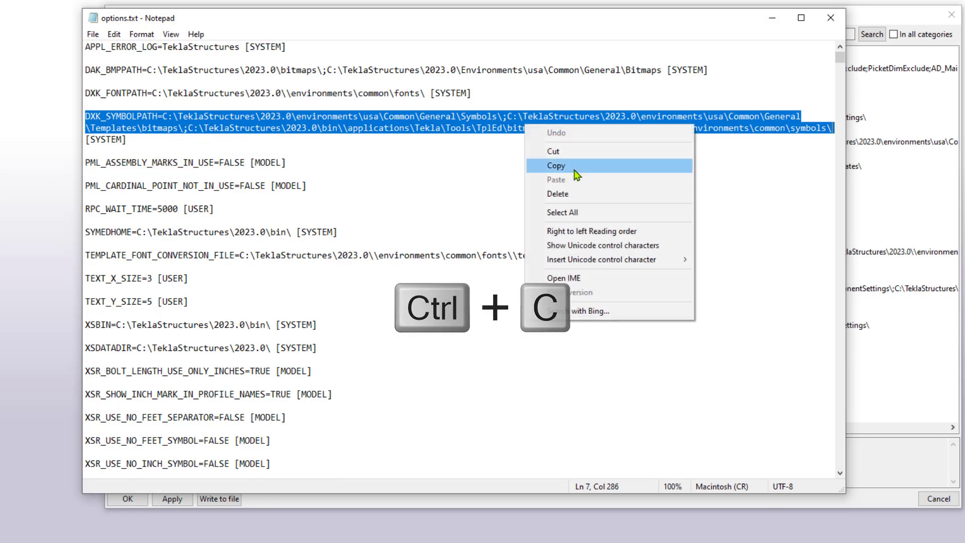
left_click(546, 168)
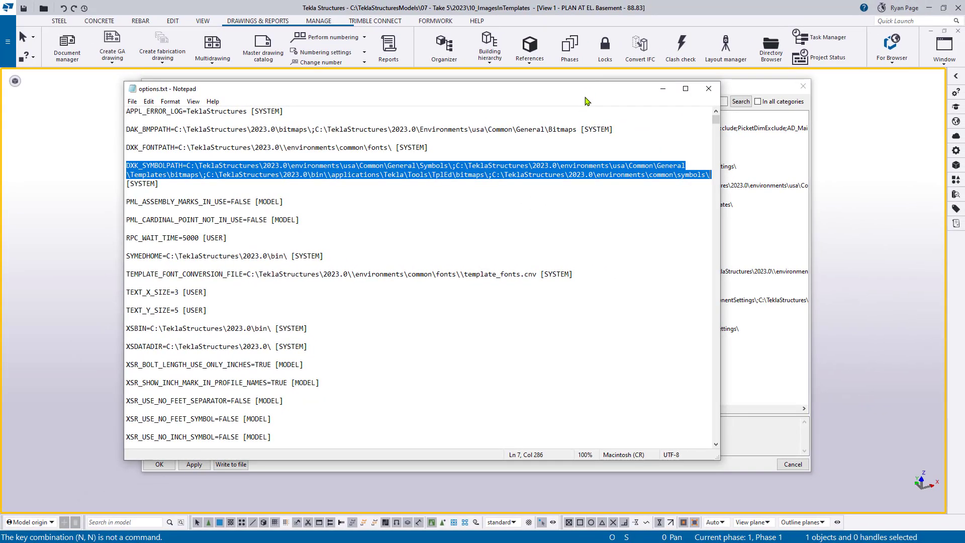
left_click_drag(585, 97, 570, 91)
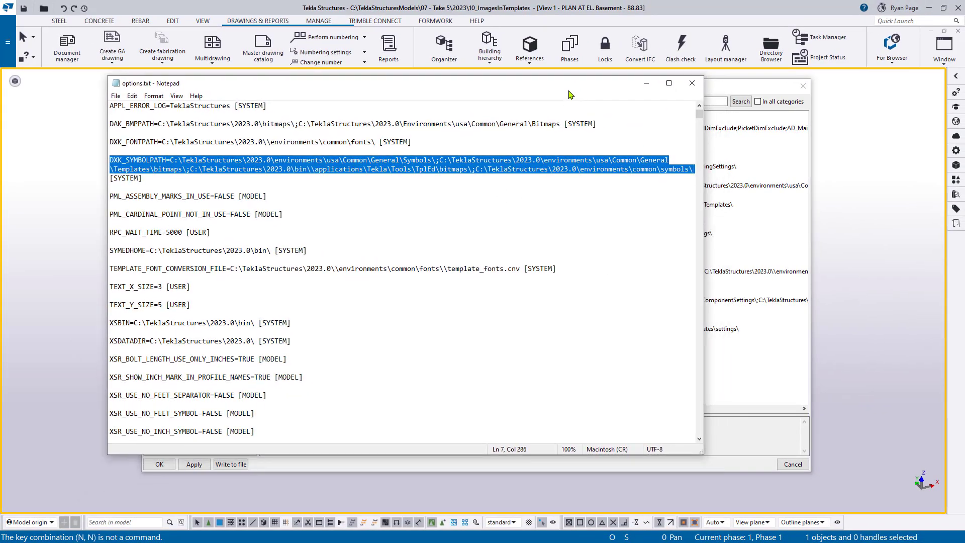
Step: Close the options text file, the Advanced Options dialog and the existing Directory browser
left_click(689, 86)
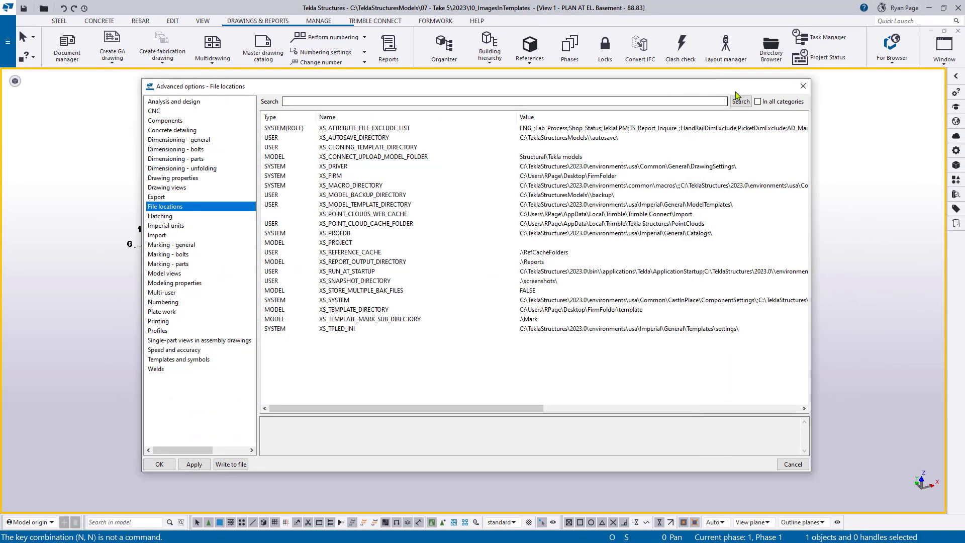
left_click(802, 86)
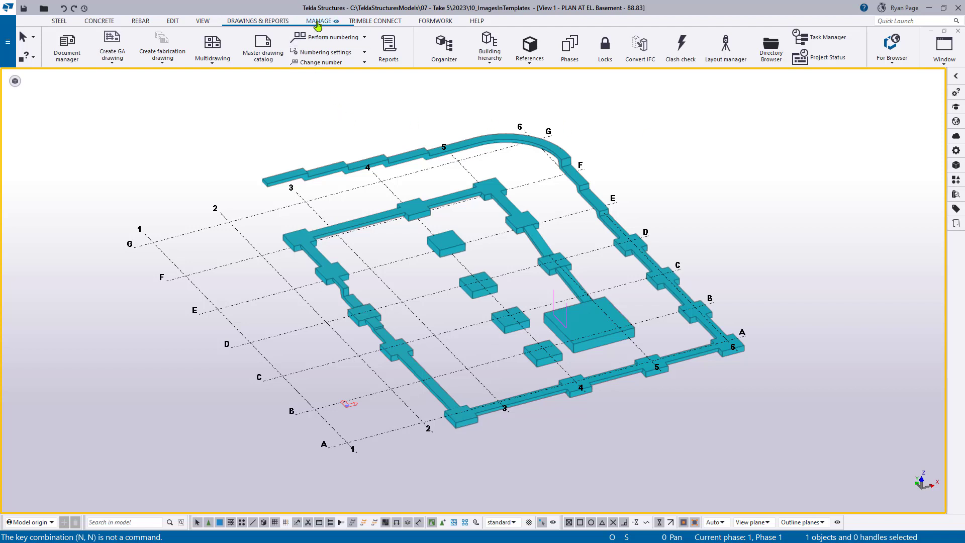
left_click(395, 23)
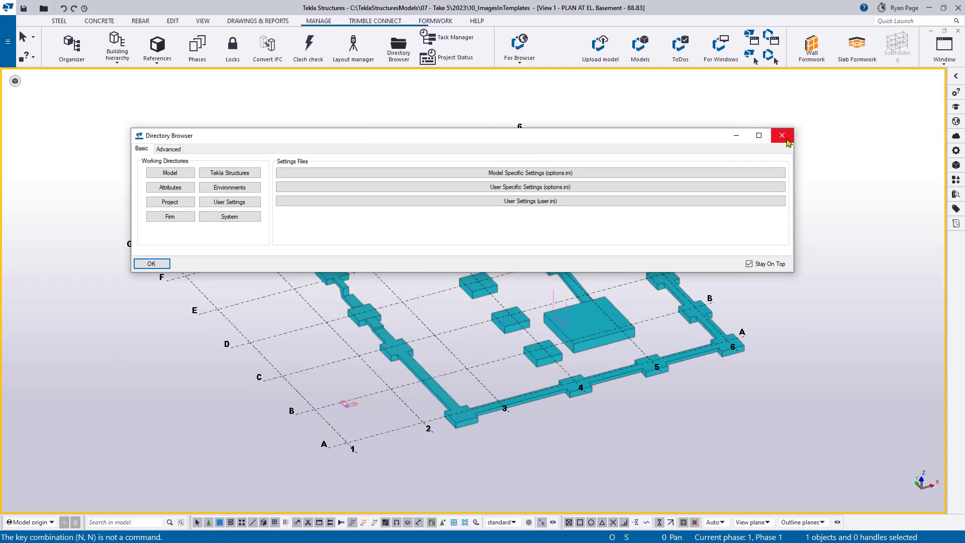
left_click(782, 135)
Step: Search 'dire' in Applications & components and launch the Directory browser, moving it aside
left_click(956, 180)
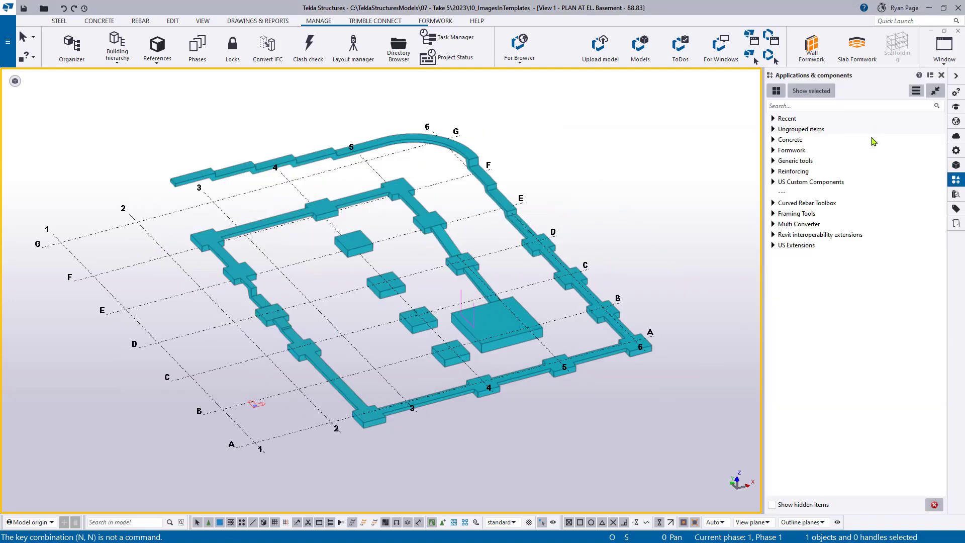
left_click(849, 106)
type("direct")
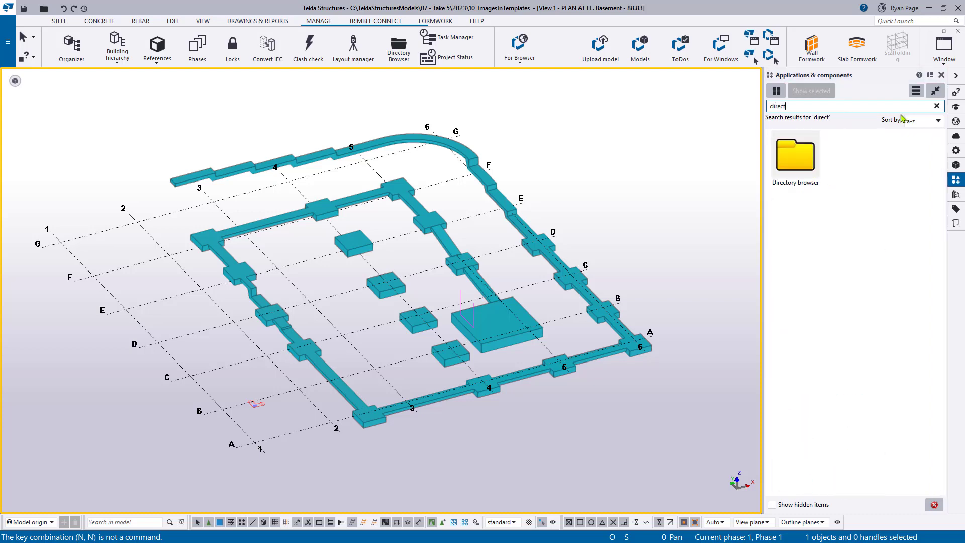
left_click(803, 160)
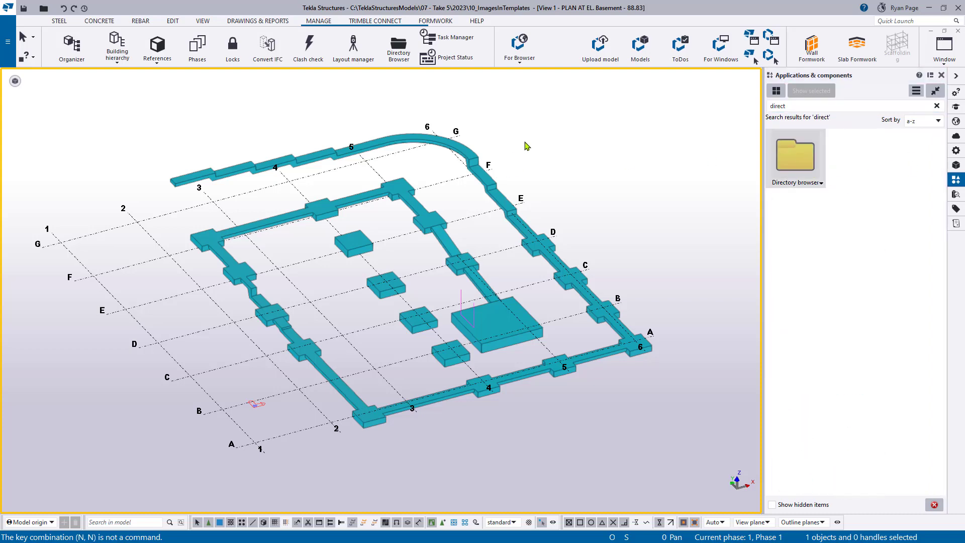
left_click_drag(535, 140, 474, 101)
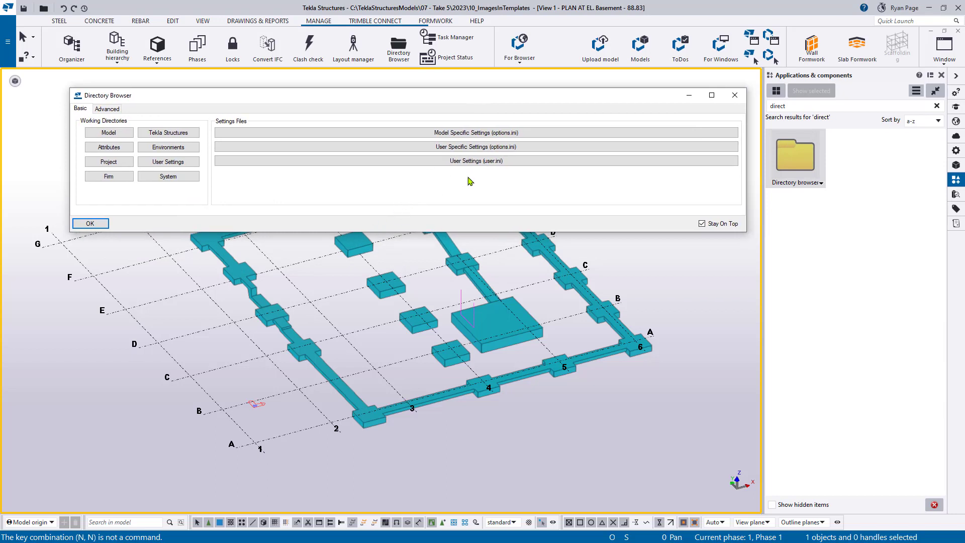
Step: Open user.ini in Notepad++ and try pasting the DXK_SYMBOLPATH line below line 19
left_click(520, 163)
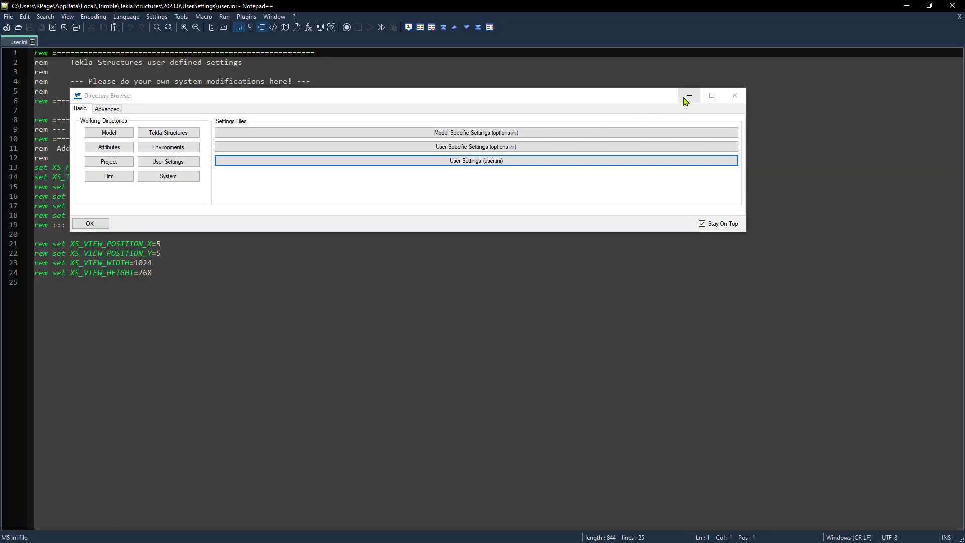
left_click(688, 97)
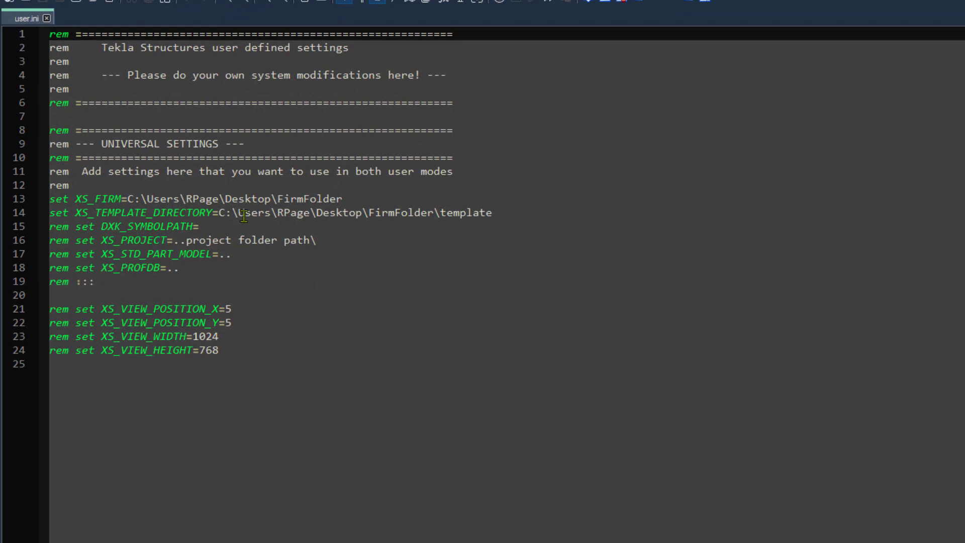
left_click(76, 199)
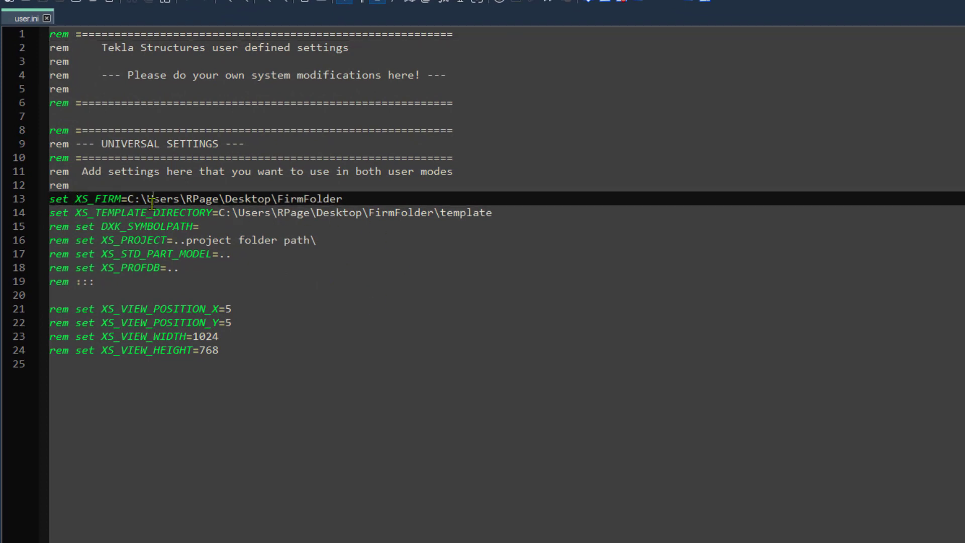
left_click(575, 215)
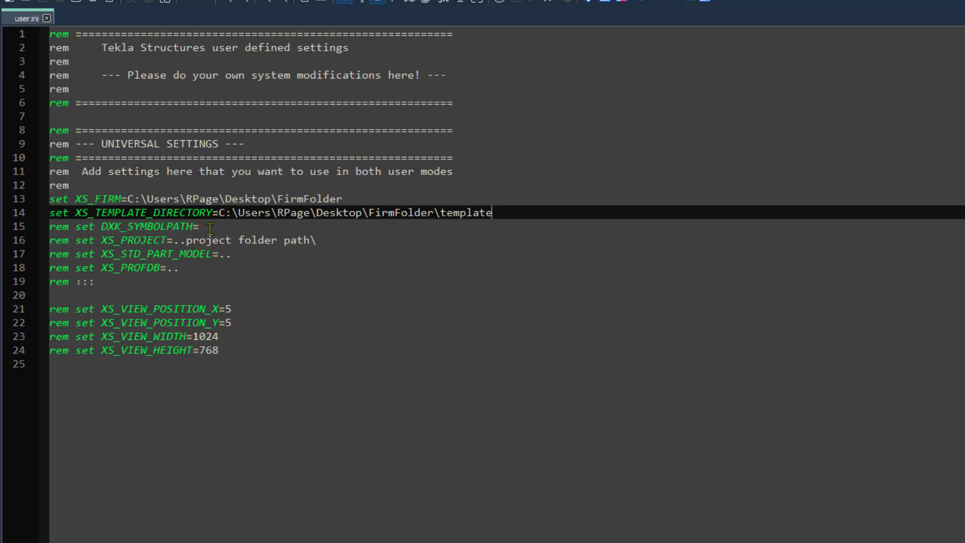
left_click(207, 280)
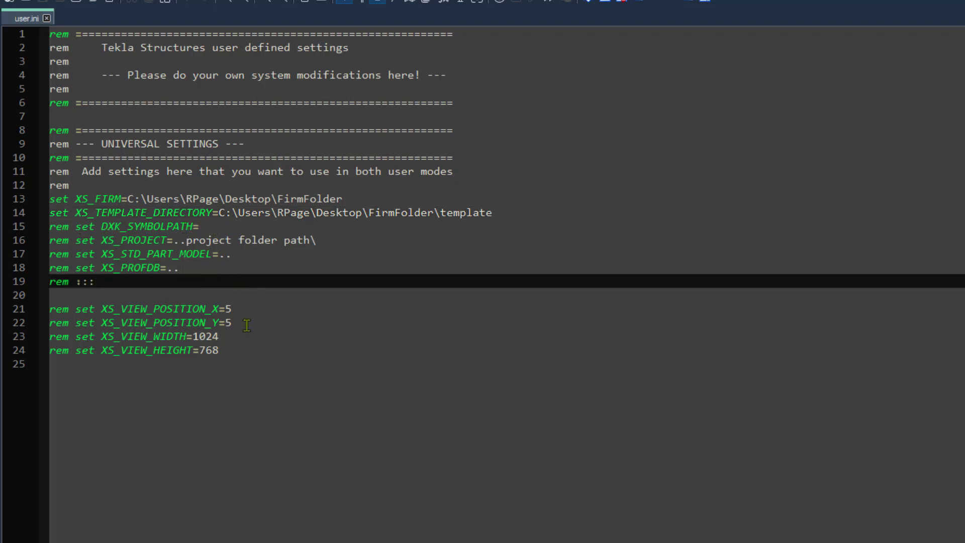
key("Return")
key("Return")
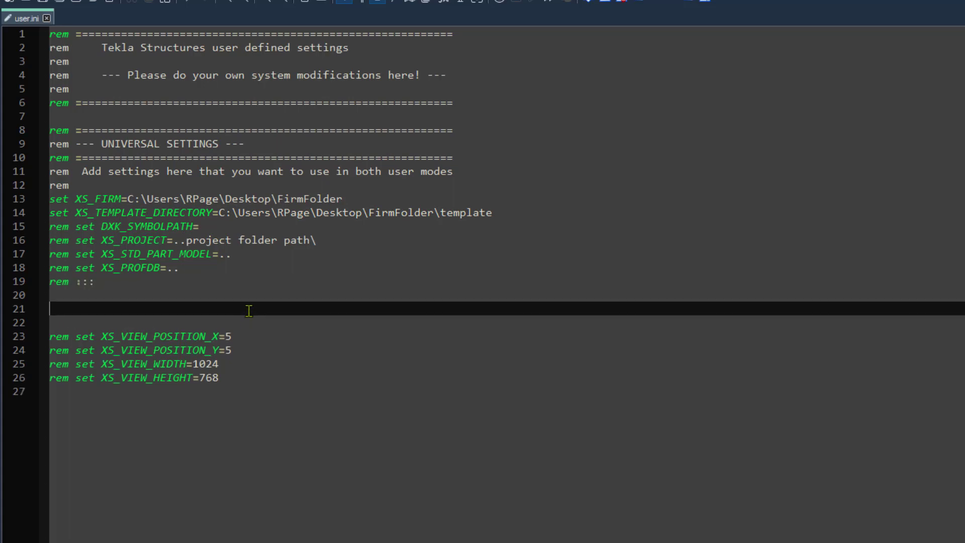
key("ctrl+v")
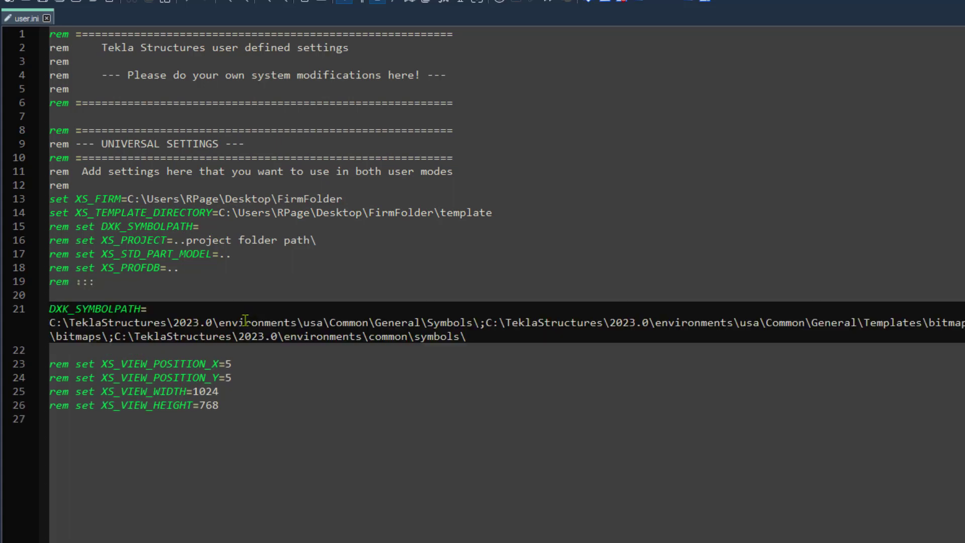
left_click(51, 312)
type("se")
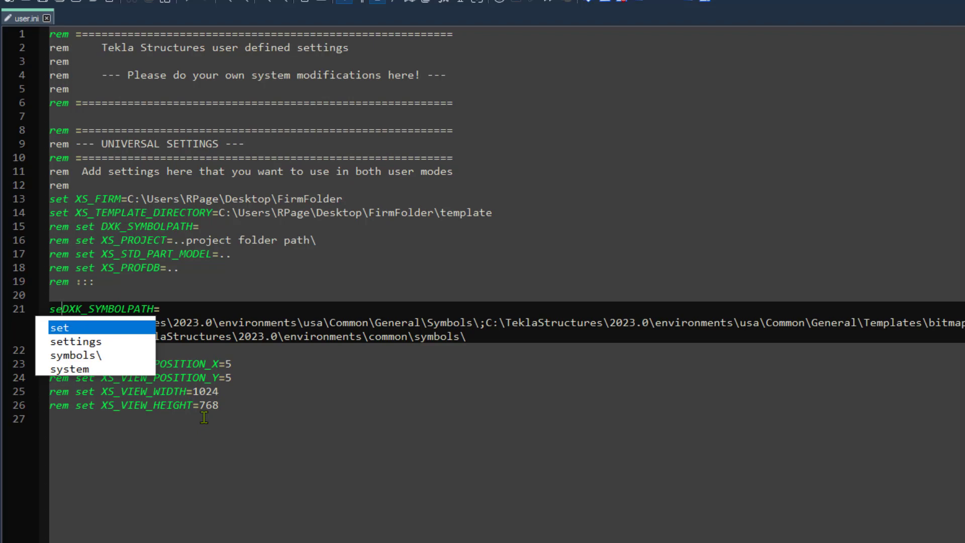
type("t")
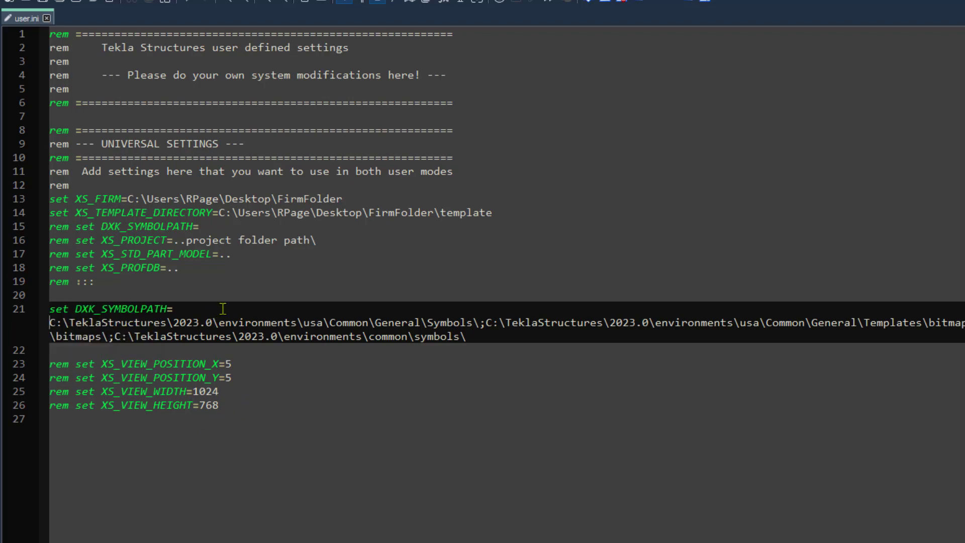
key("ctrl+z")
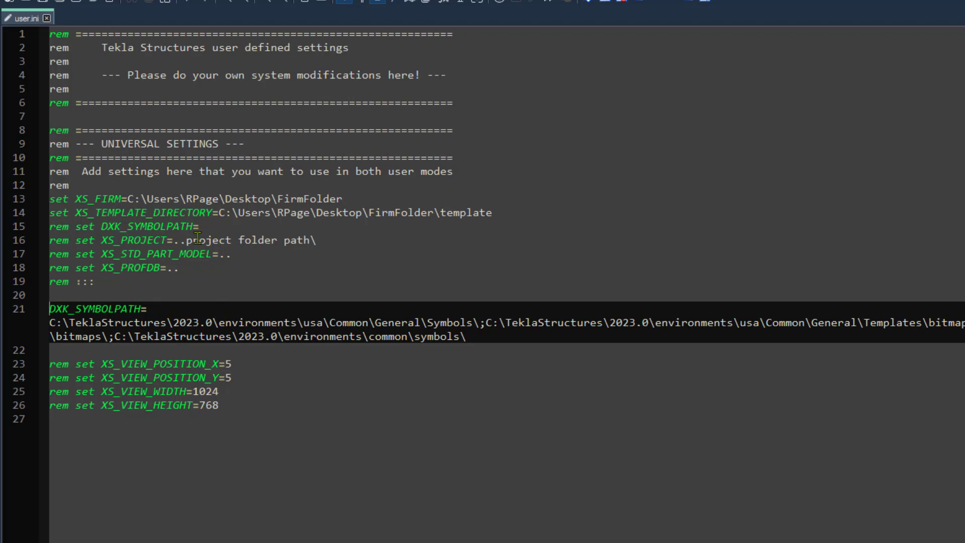
Step: Paste the symbol paths onto line 15, dropping the duplicate DXK_SYMBOLPATH= name and the 'rem'
left_click(231, 226)
key("ctrl+v")
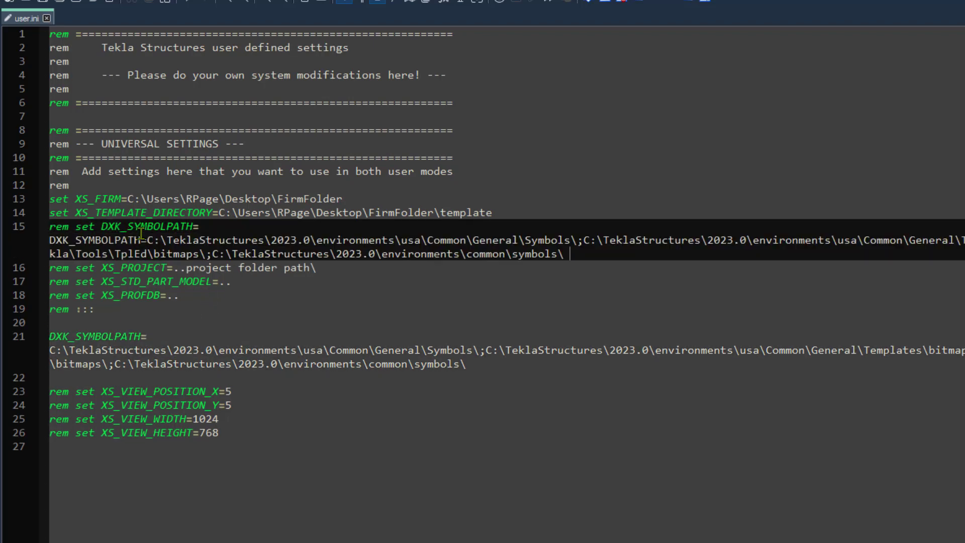
left_click_drag(146, 240, 44, 249)
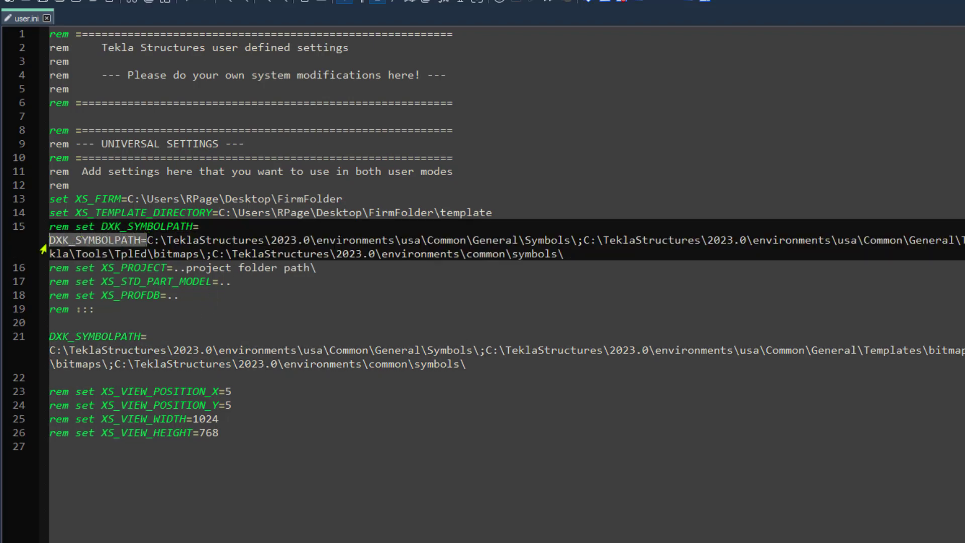
key("BackSpace")
key("BackSpace")
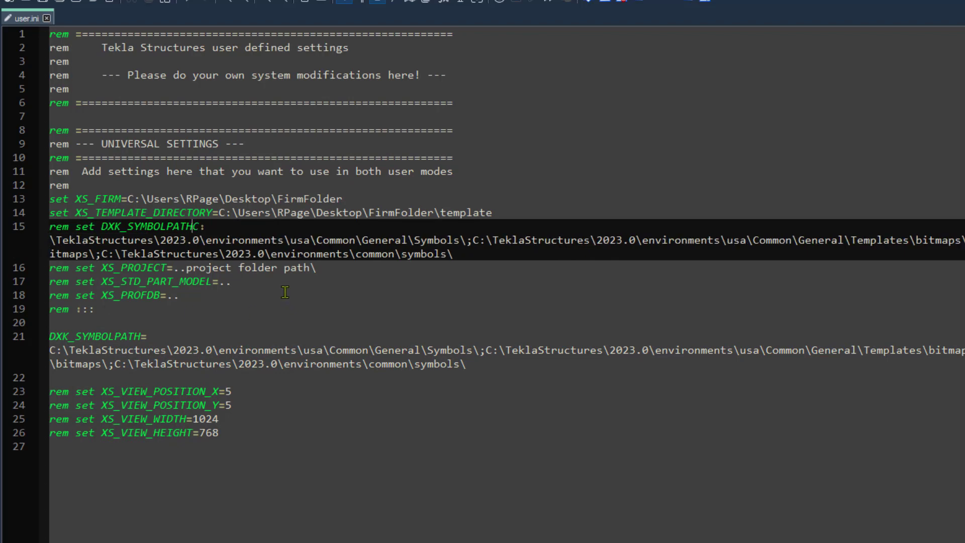
type("=")
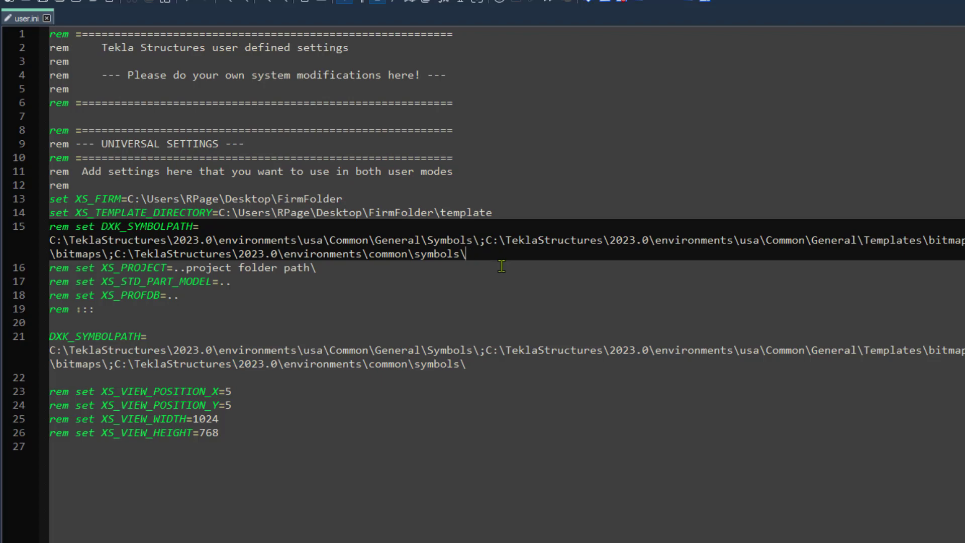
left_click(481, 241)
key("BackSpace")
key("BackSpace")
key("BackSpace")
key("BackSpace")
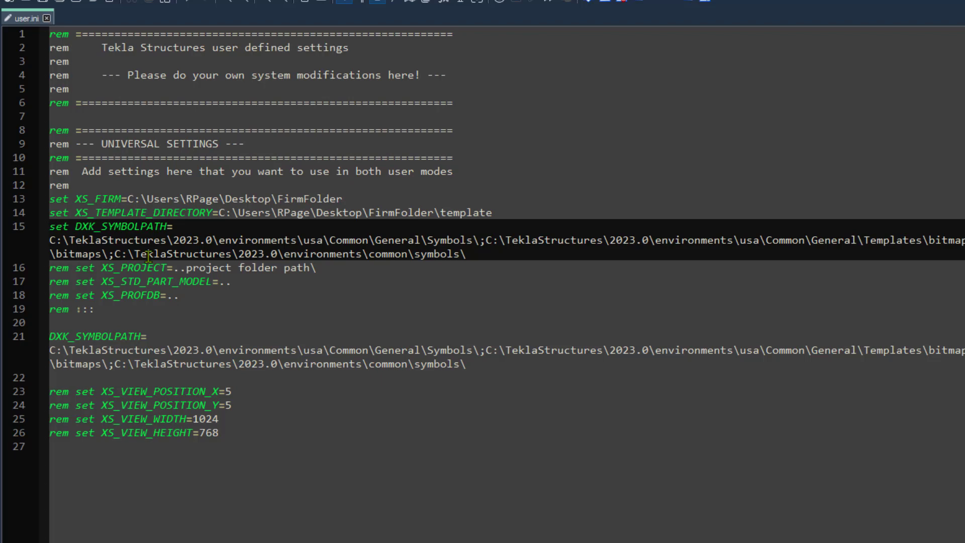
left_click(495, 254)
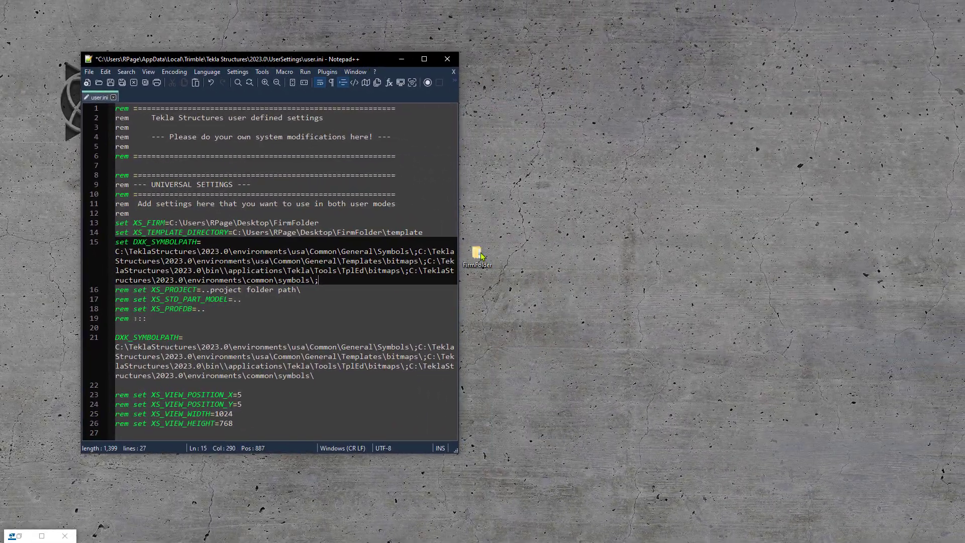
Step: Open FirmFolder's bitmaps folder and copy its full path from the address bar
double_click(477, 253)
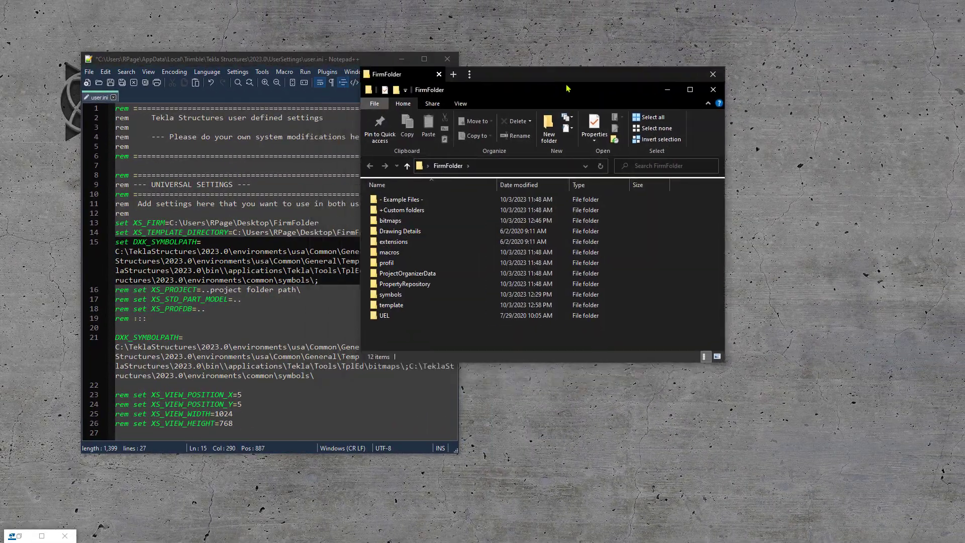
left_click_drag(567, 88, 683, 45)
double_click(510, 180)
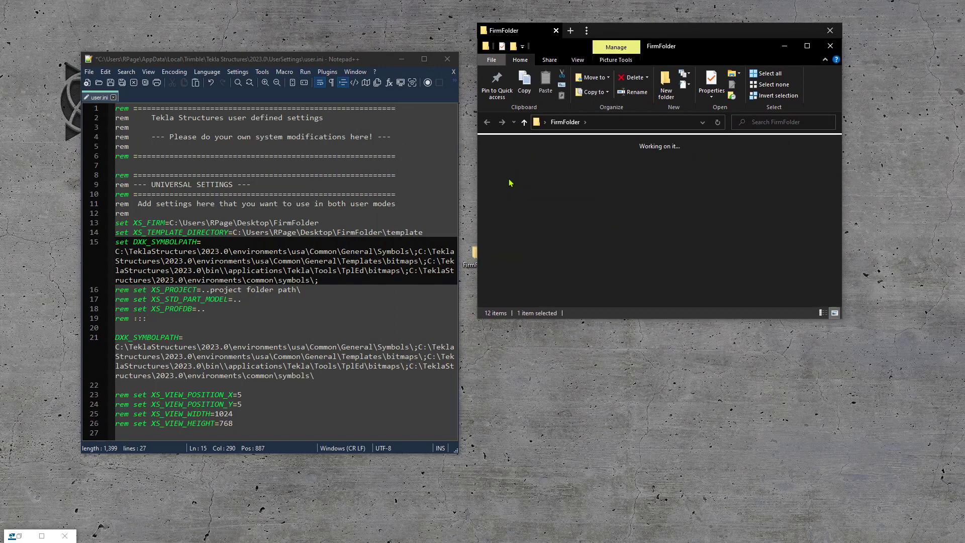
left_click(656, 124)
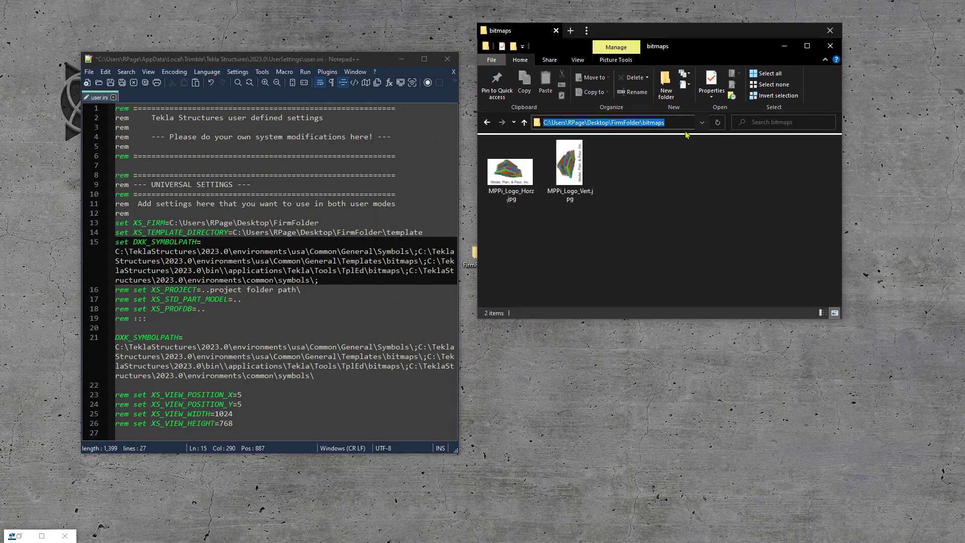
right_click(654, 124)
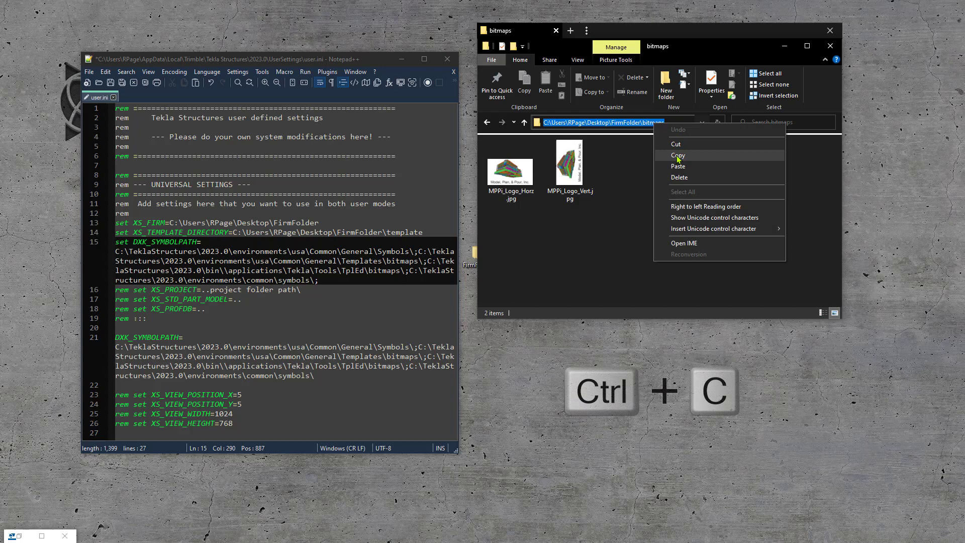
left_click(676, 156)
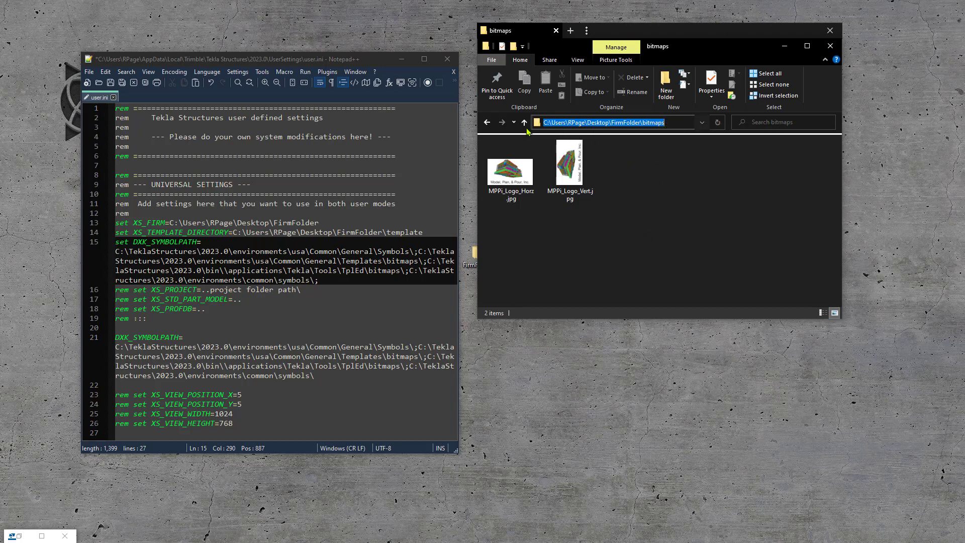
left_click(372, 63)
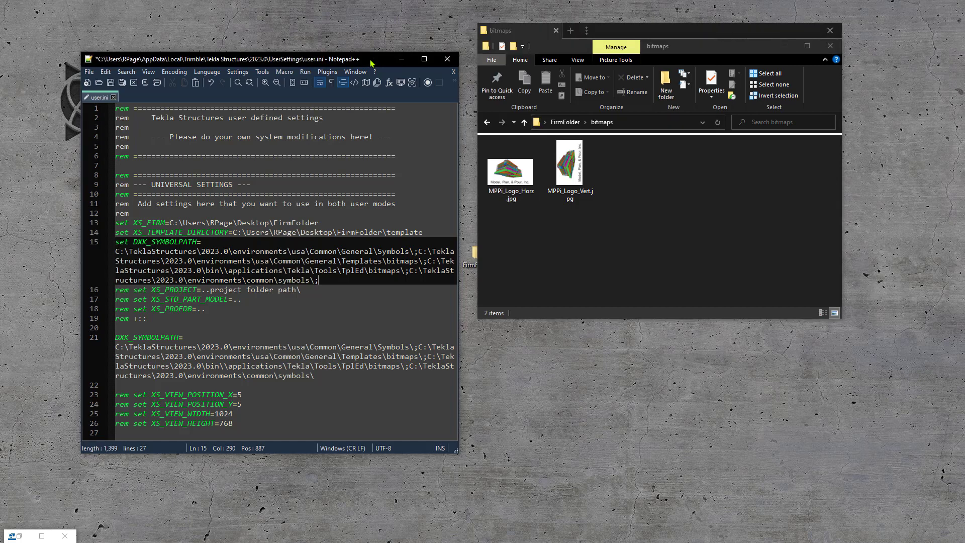
Step: Append the bitmaps folder path after 'symbols\;' on line 15, save user.ini and close Notepad++
double_click(372, 62)
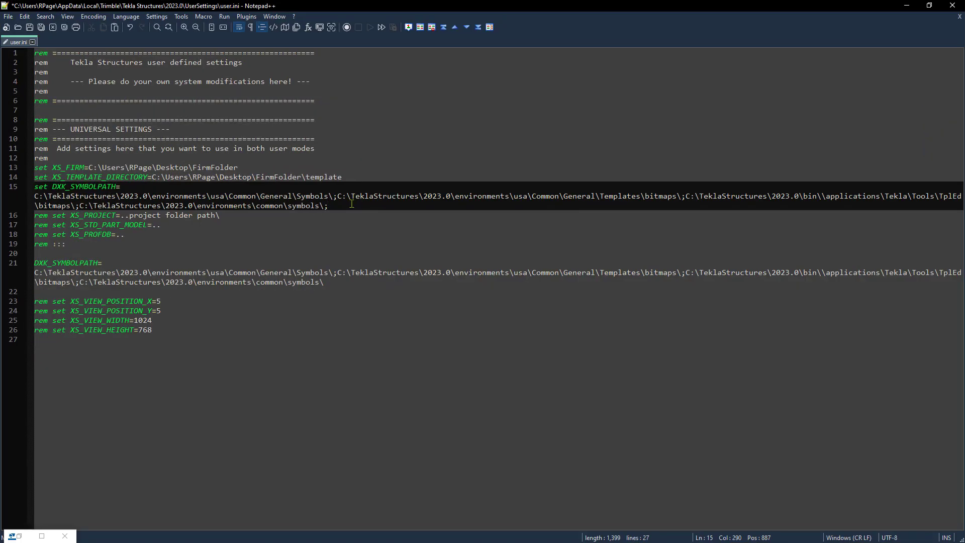
key("ctrl+v")
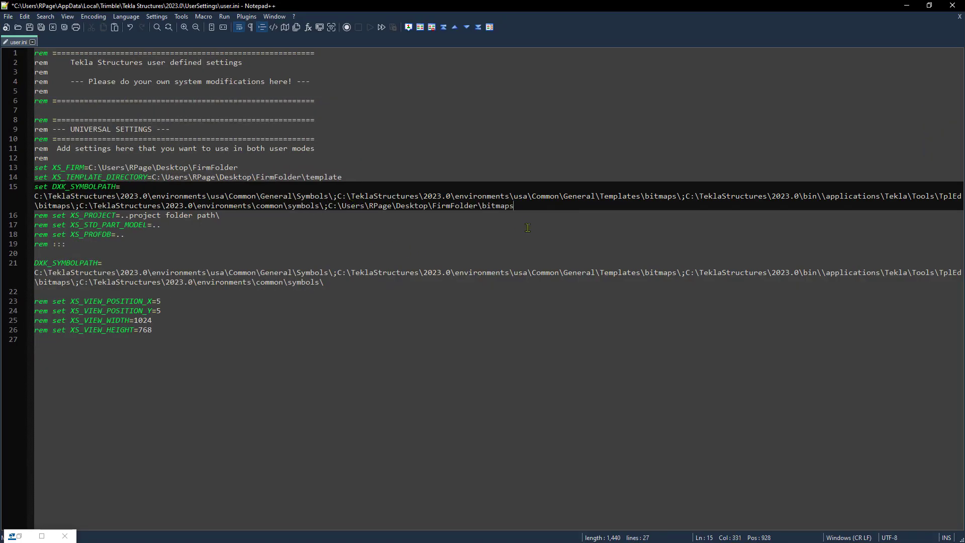
left_click(335, 226)
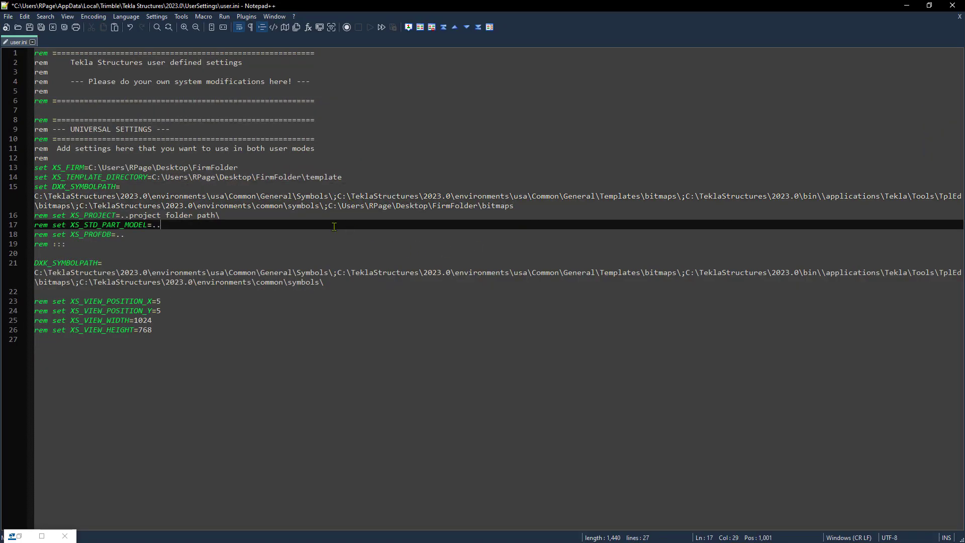
left_click(31, 28)
left_click(8, 16)
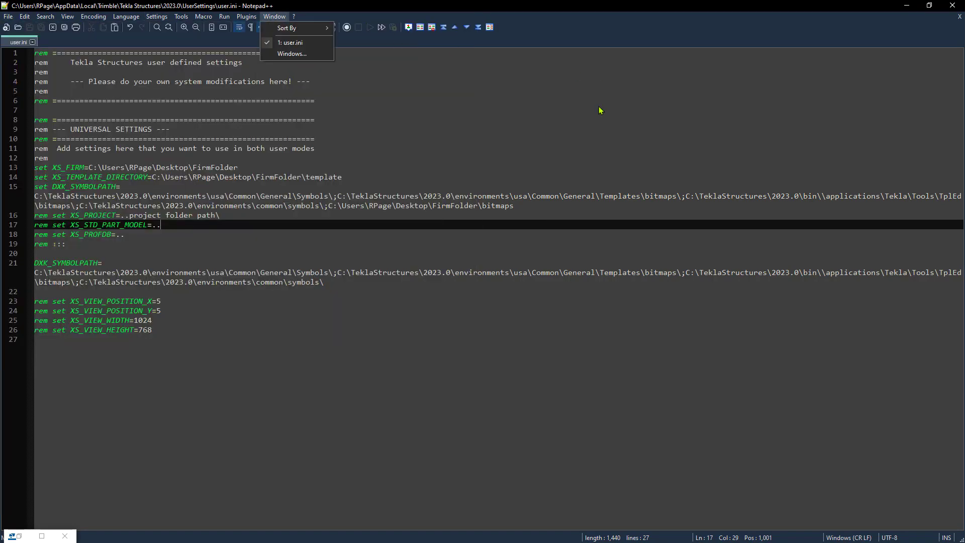
left_click(483, 129)
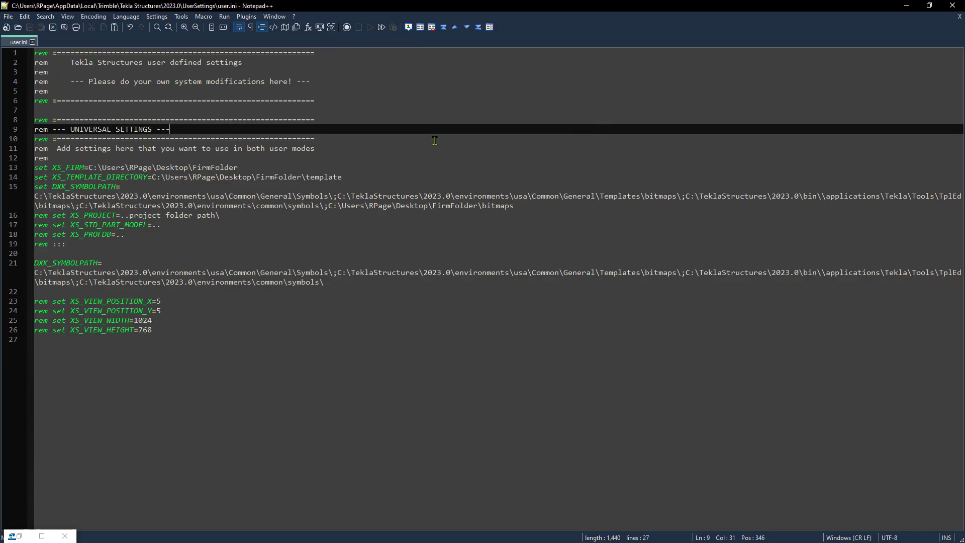
left_click(952, 5)
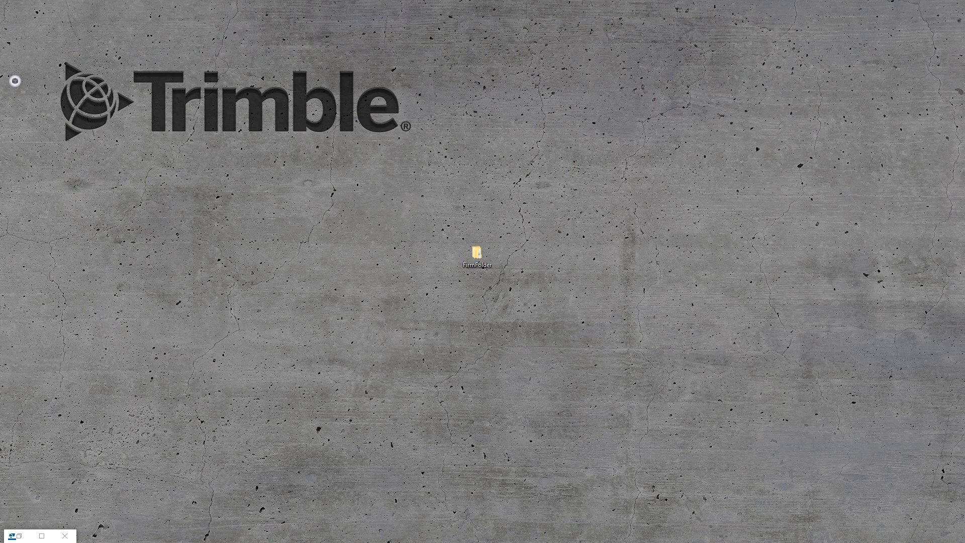
Step: Exit Tekla Structures from the main menu, saving the model before it closes
key("alt+Tab")
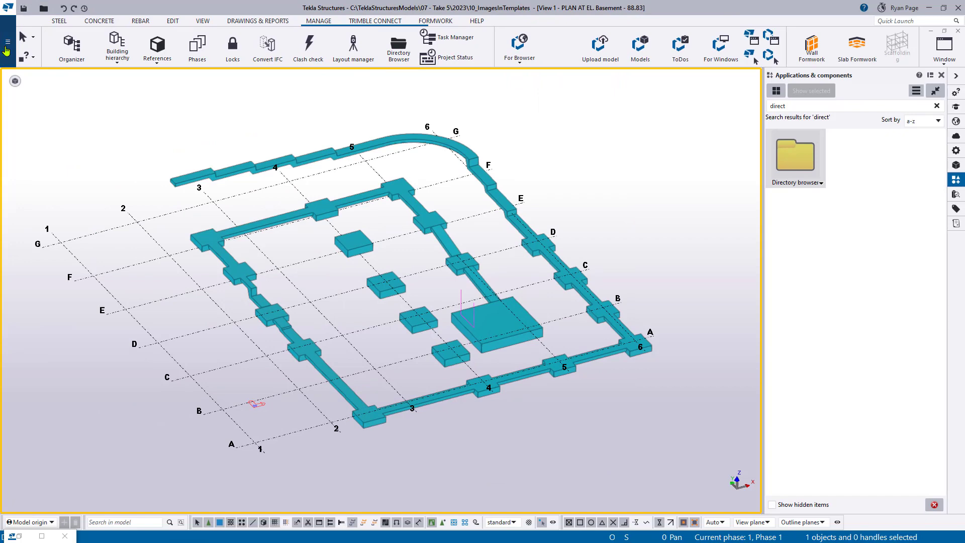
left_click(8, 42)
left_click(71, 383)
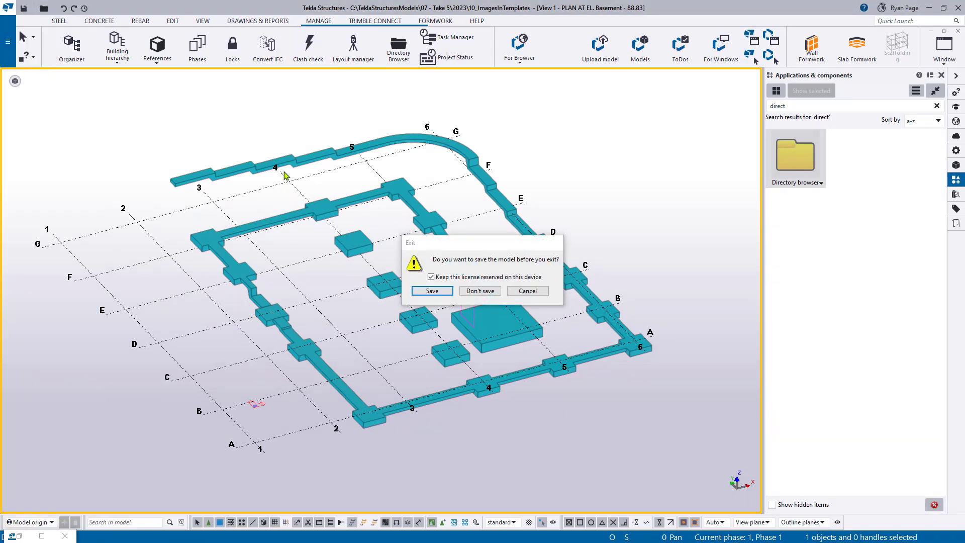
left_click(426, 299)
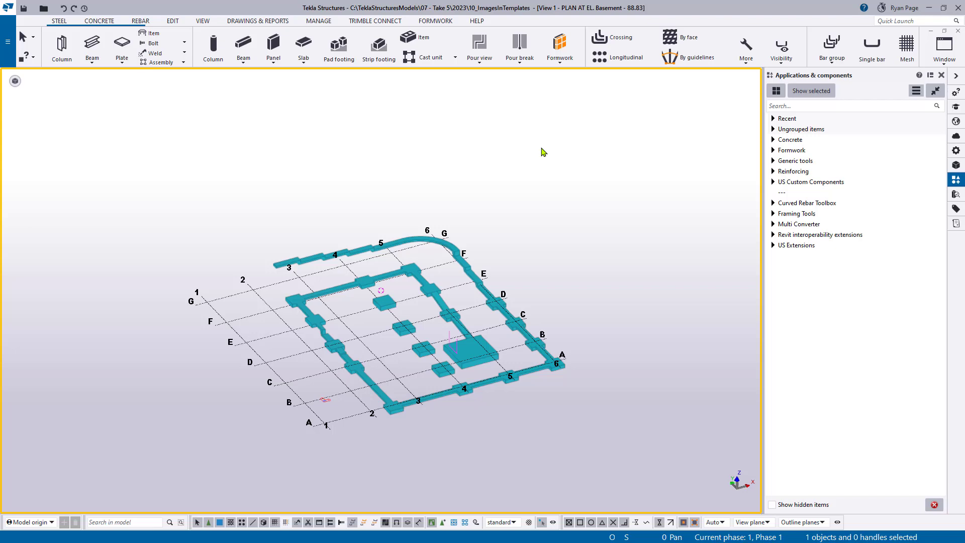
Step: Open Document manager and bring up the general arrangement drawing properties from the plan view
left_click(254, 21)
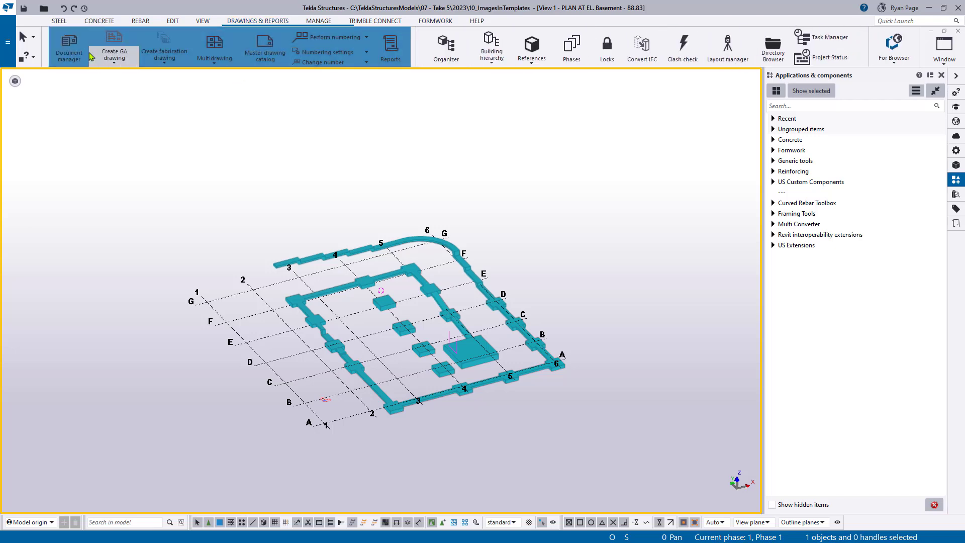
left_click(70, 53)
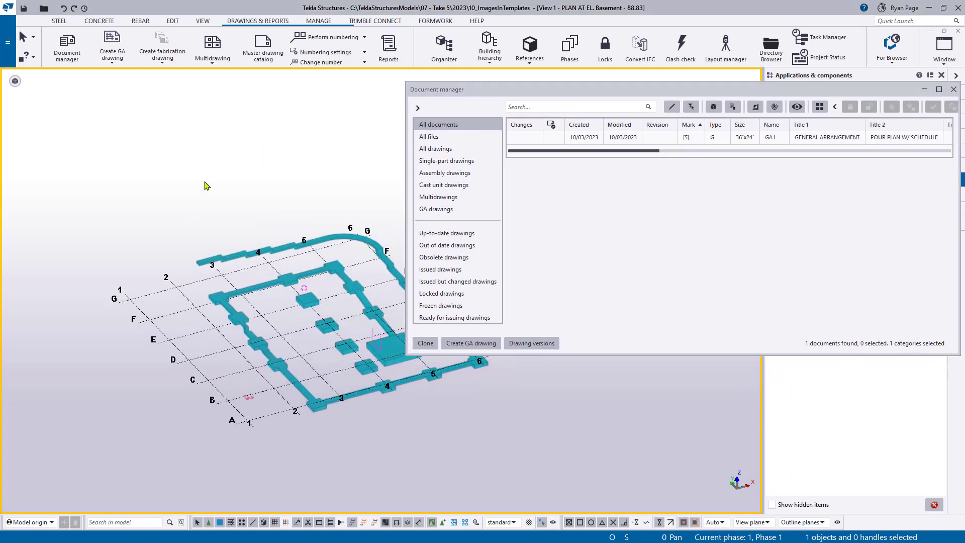
key("ctrl+p")
right_click(149, 257)
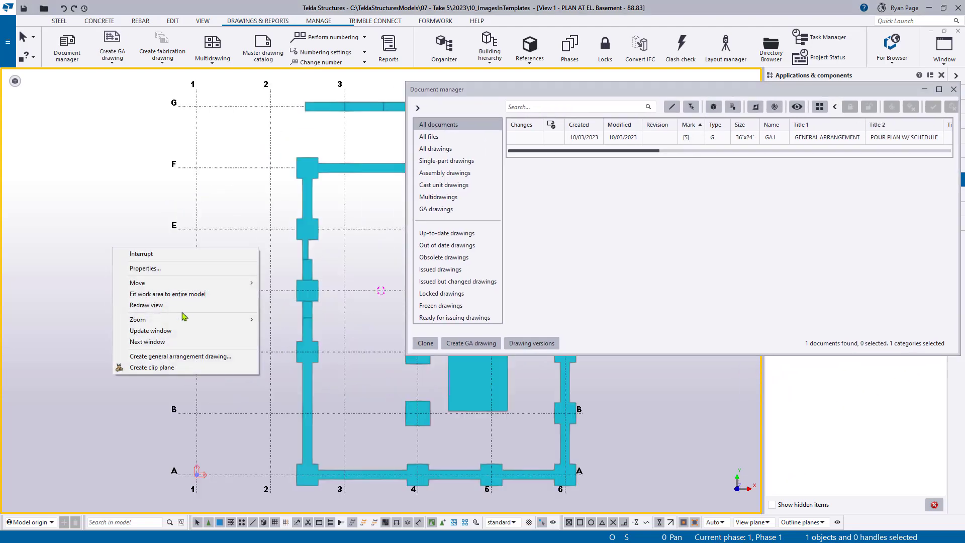
left_click(187, 357)
left_click(190, 361)
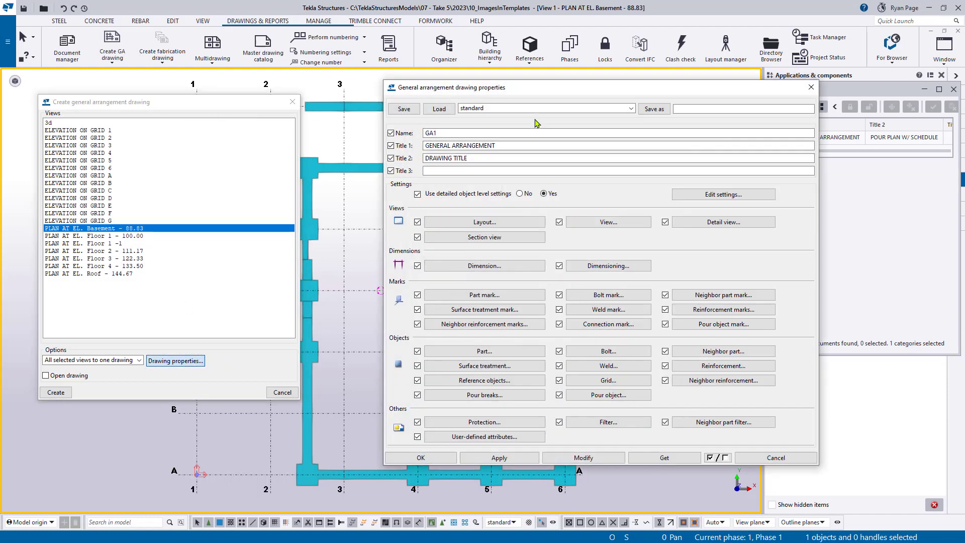
Step: Keep the standard GA setup, cancel the new drawing, and select GA1 in Document manager
mouse_move(551, 89)
left_mouse_down()
mouse_move(470, 79)
mouse_move(489, 82)
left_mouse_up()
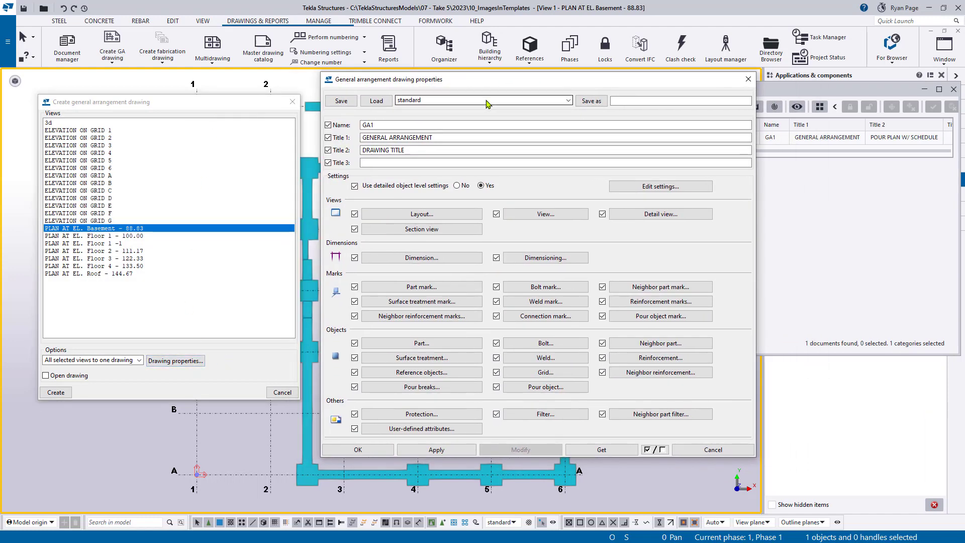
left_click(567, 100)
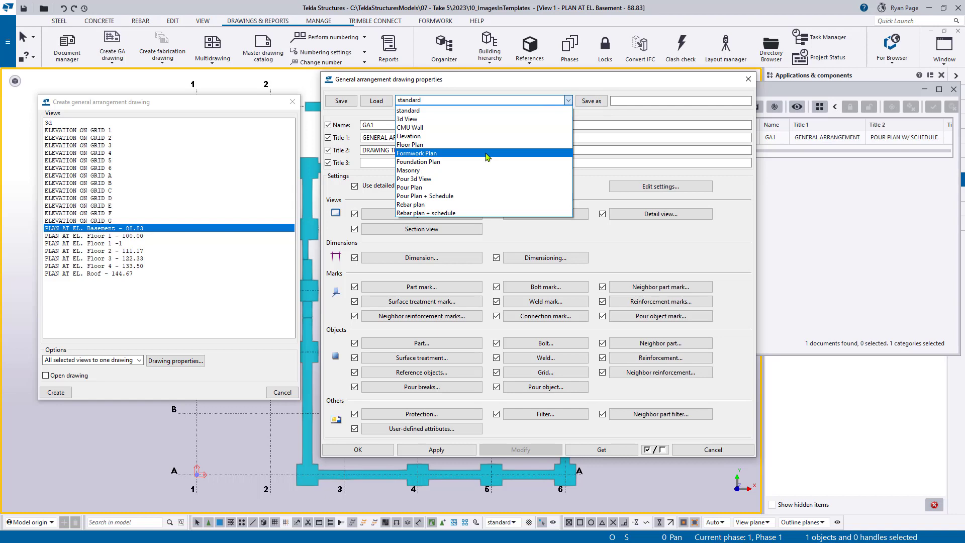
left_click(495, 86)
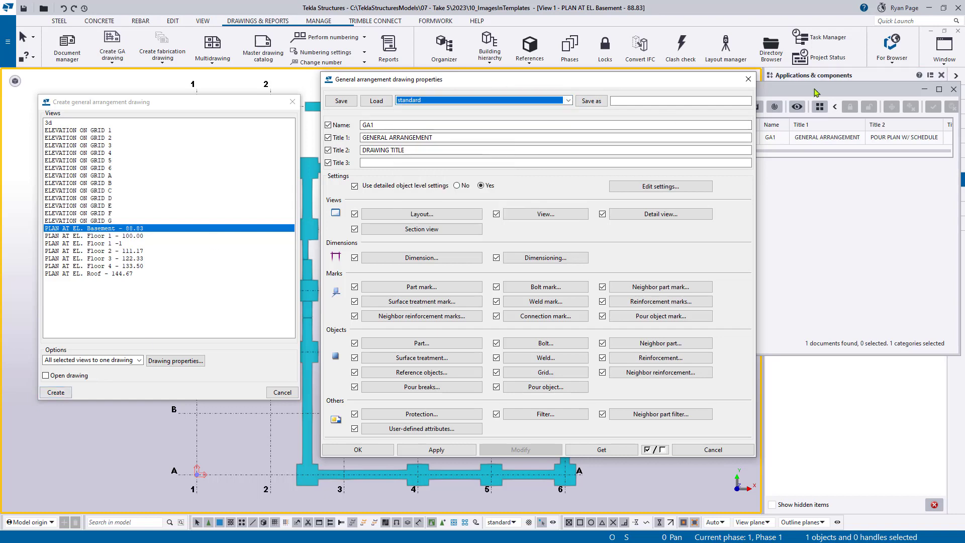
left_click(749, 79)
left_click(292, 101)
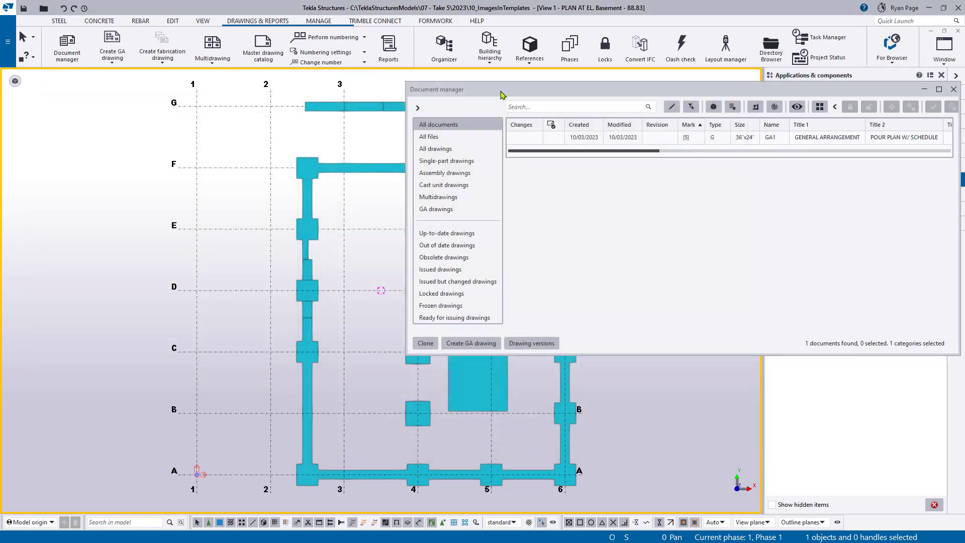
left_click_drag(500, 94, 248, 92)
left_click(340, 141)
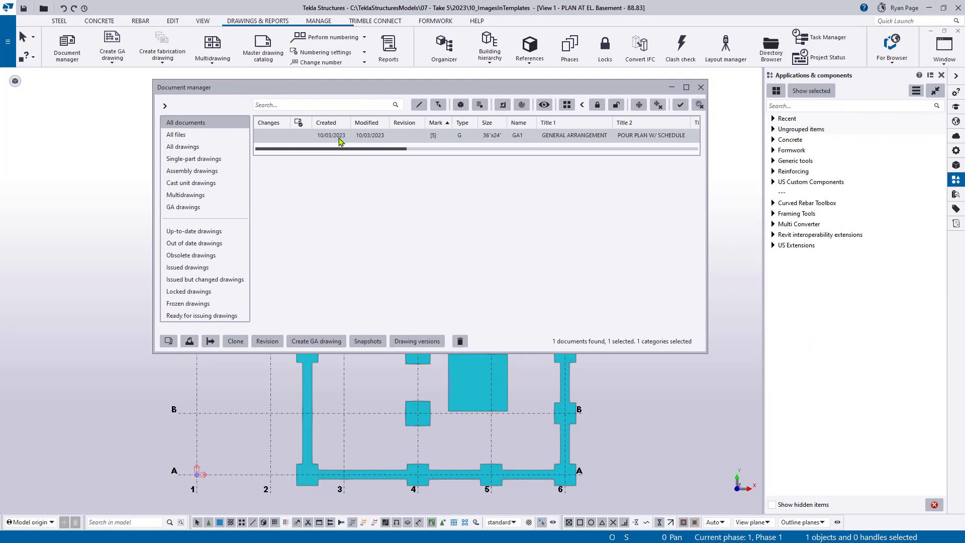
Step: Open the GA1 drawing, close Document manager, and zoom to the title block with the Tekla logo
double_click(339, 141)
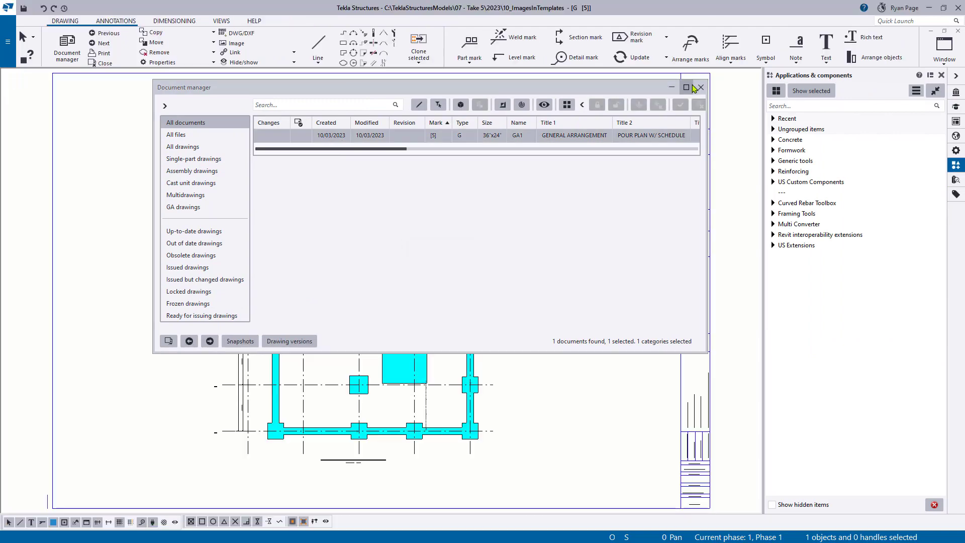
left_click(701, 88)
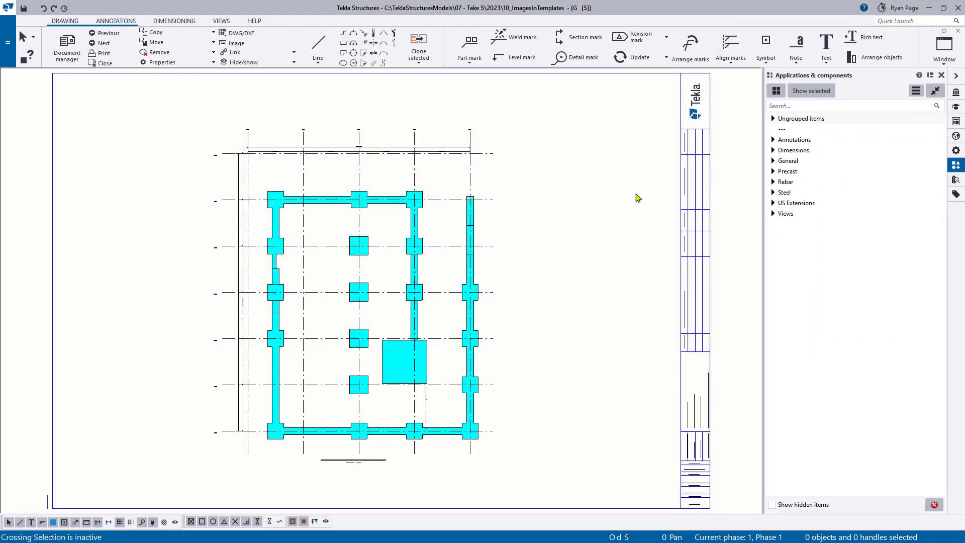
middle_click_drag(578, 267, 394, 287)
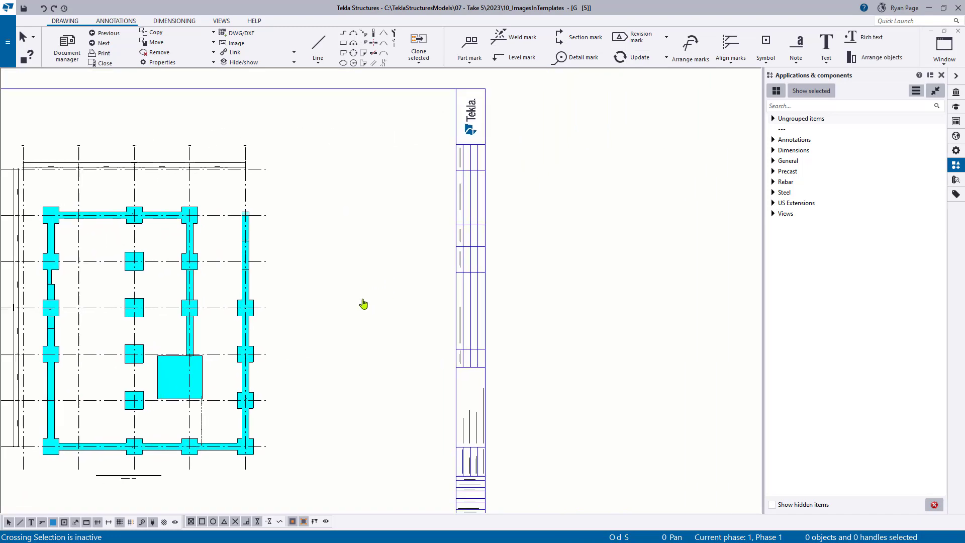
mouse_move(491, 416)
middle_mouse_down()
mouse_move(487, 388)
mouse_move(466, 385)
middle_mouse_up()
scroll(488, 388, "up", 3)
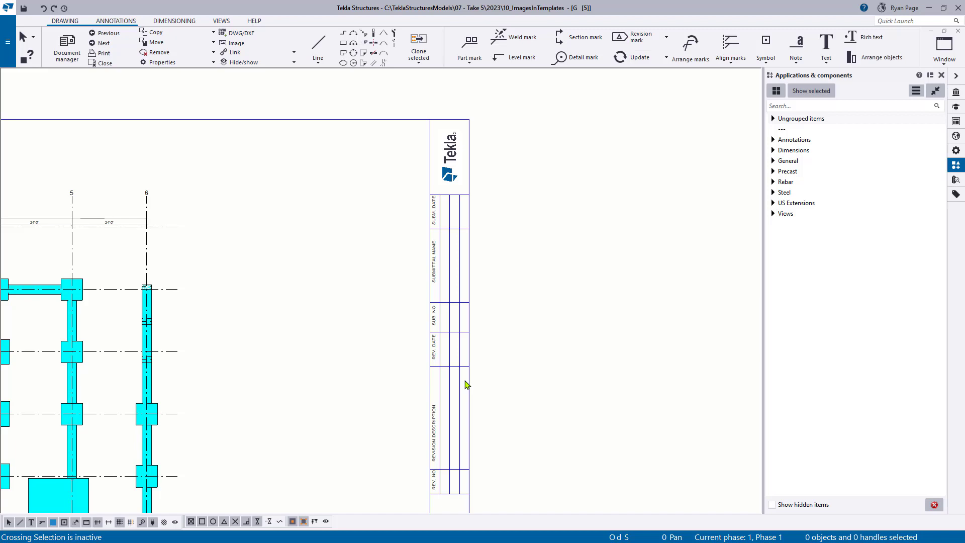
scroll(480, 206, "up", 2)
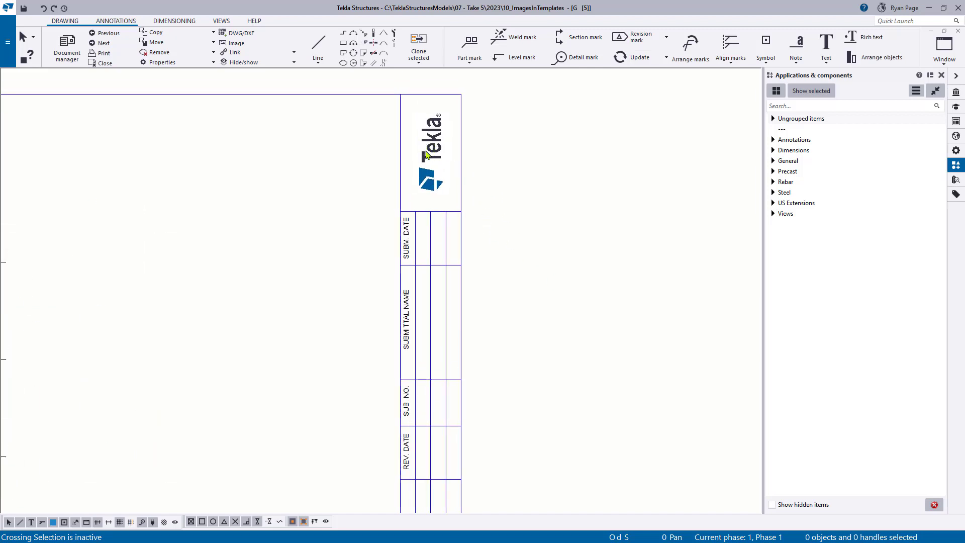
scroll(432, 226, "down", 3)
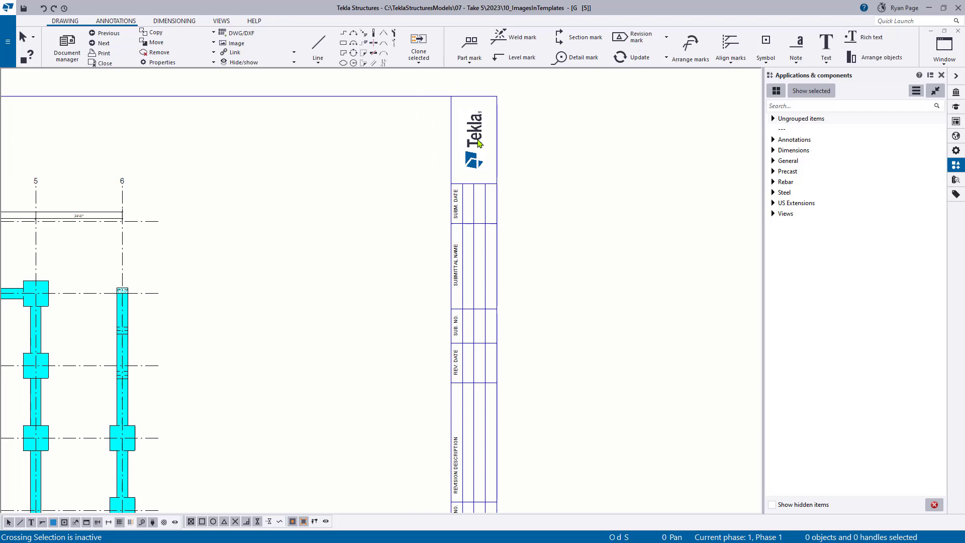
left_click(478, 144)
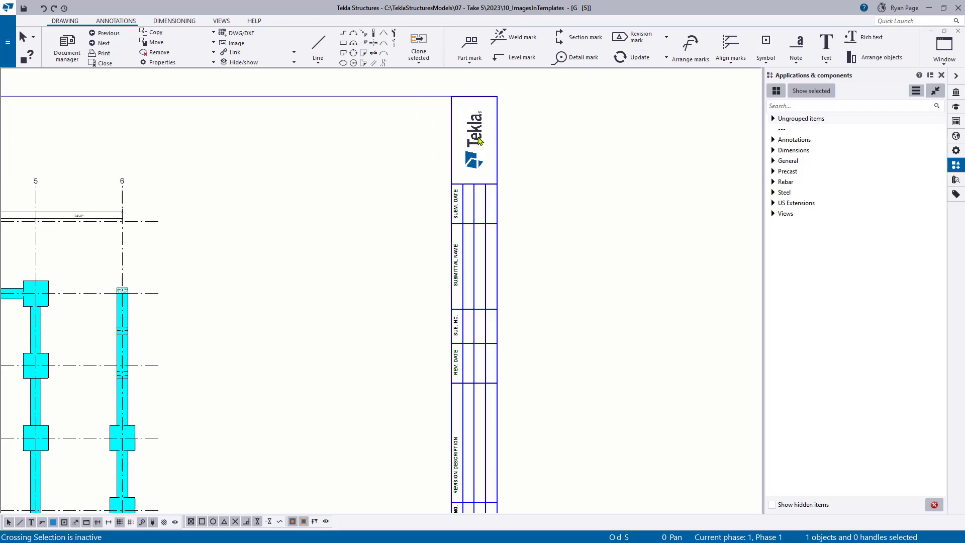
Step: Open the title block in Template editor and select the CS_24x36Sheet.tpl template in the tree
double_click(477, 139)
left_click_drag(487, 193, 488, 187)
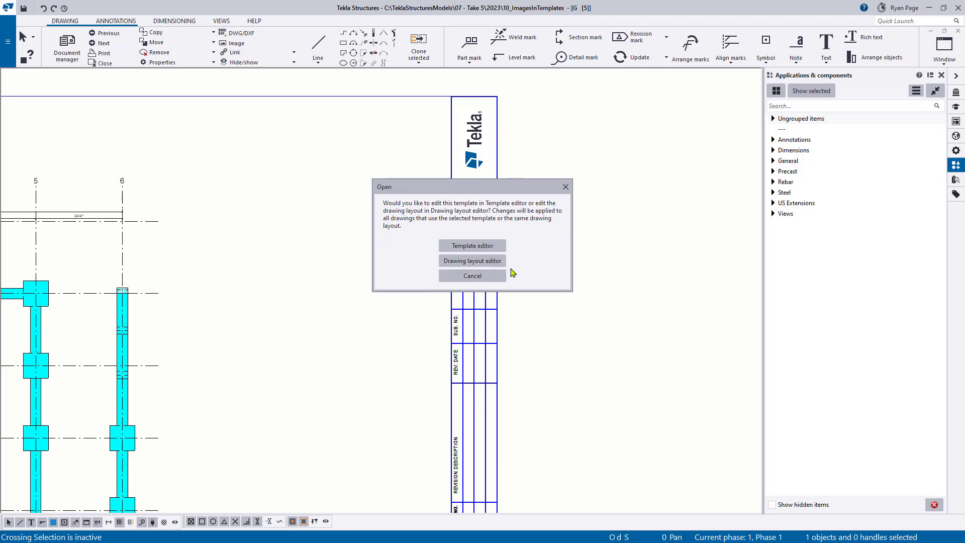
left_click(491, 248)
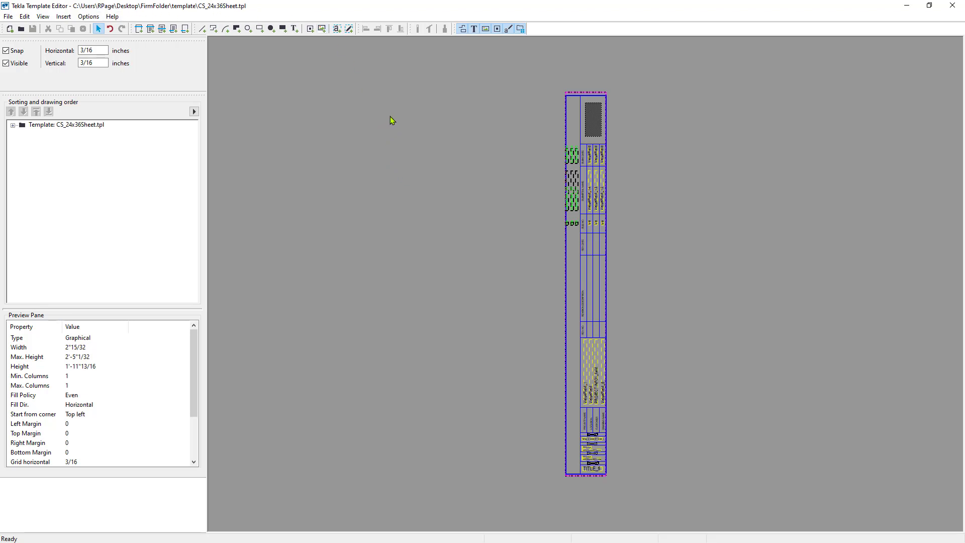
left_click(65, 125)
left_click(8, 16)
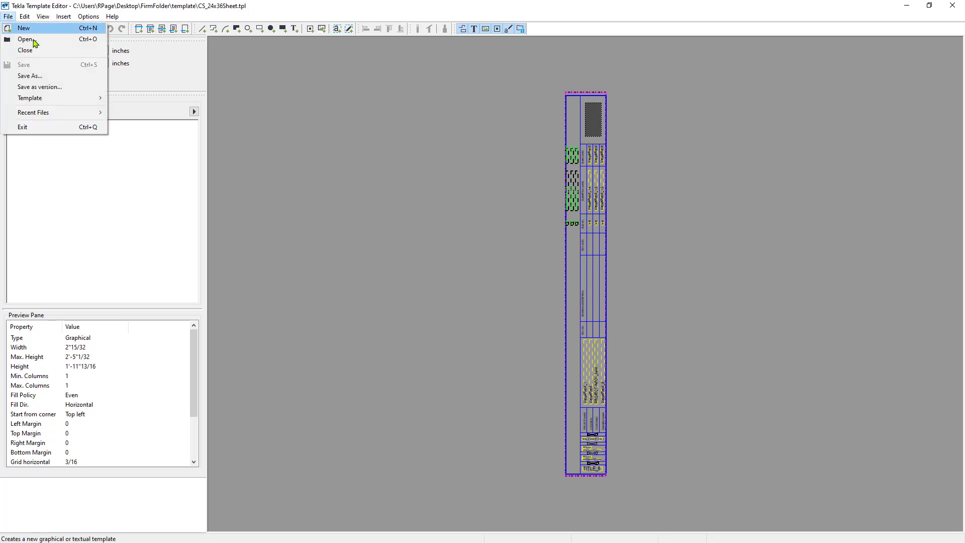
left_click(31, 76)
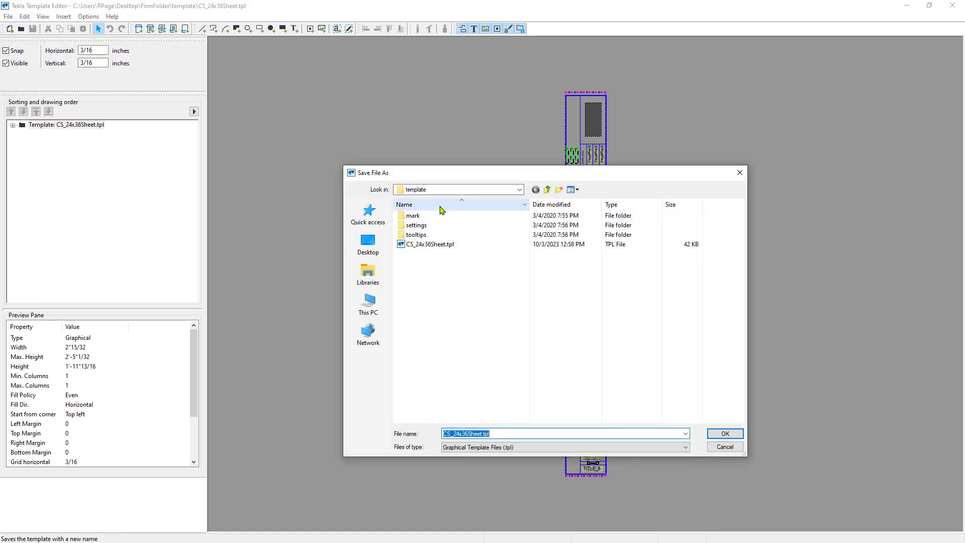
left_click_drag(539, 179, 521, 179)
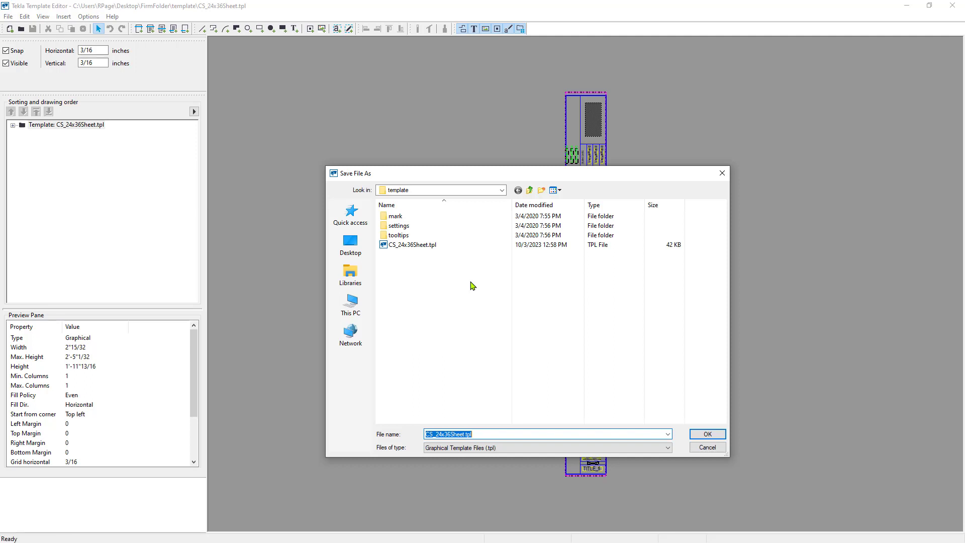
left_click(723, 173)
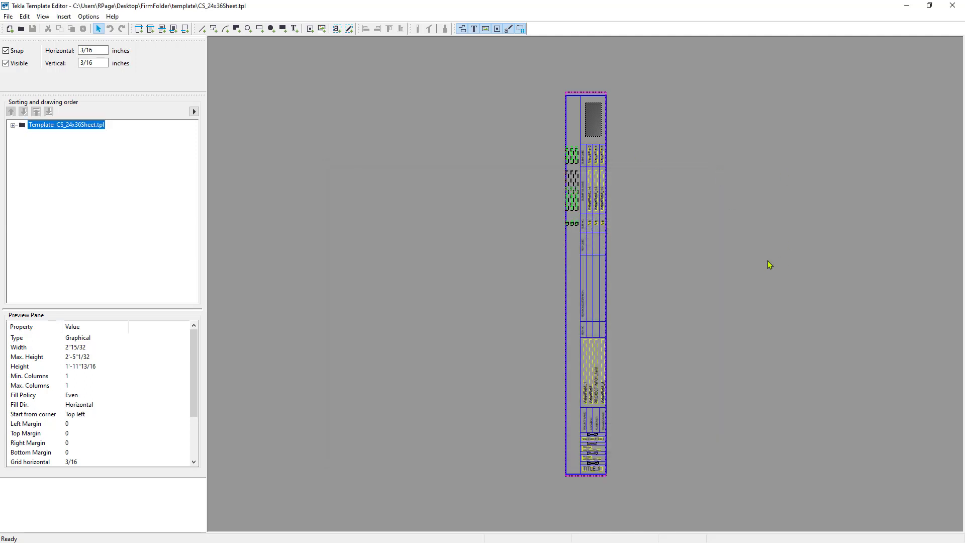
middle_click_drag(768, 261, 666, 250)
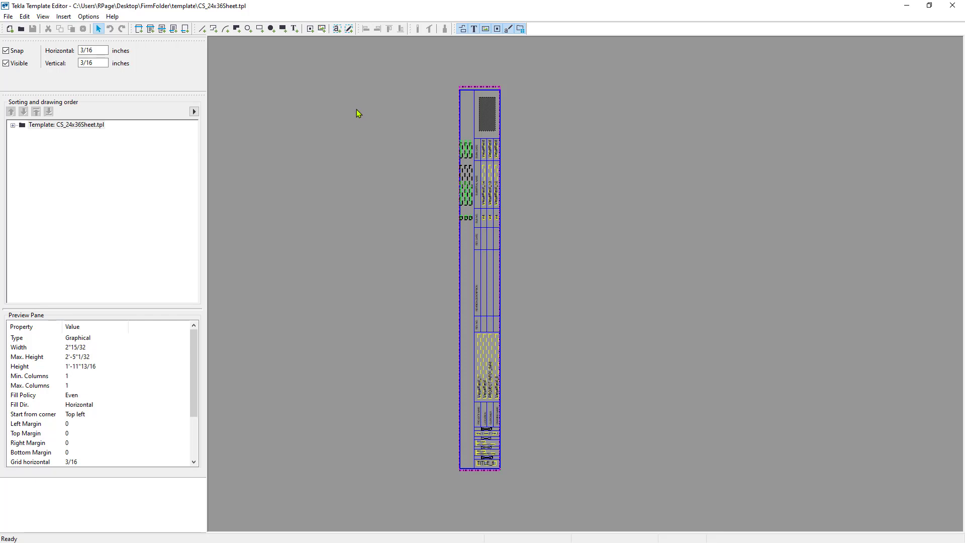
Step: Add FirmFolder's bitmaps folder to the Symbols, pictures file location in Preferences and confirm
left_click(88, 16)
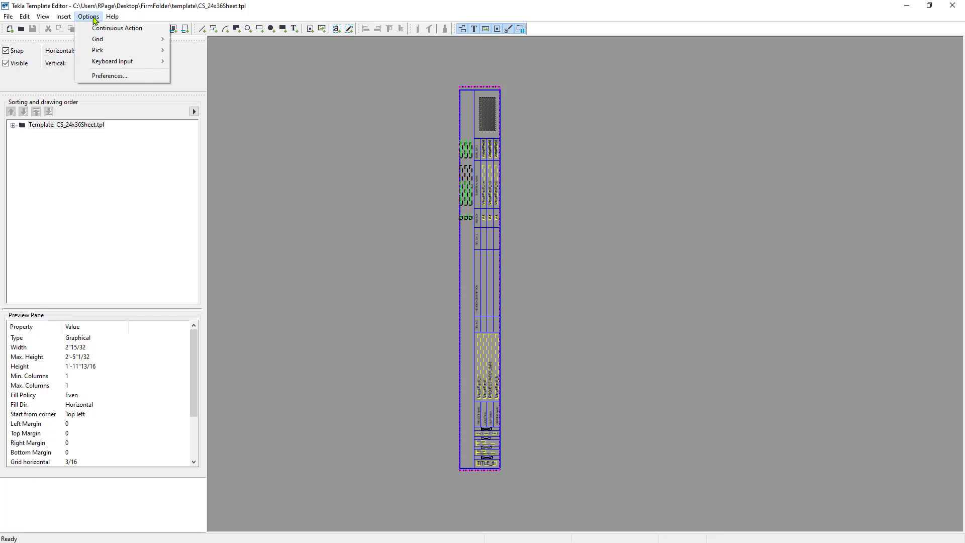
left_click(123, 78)
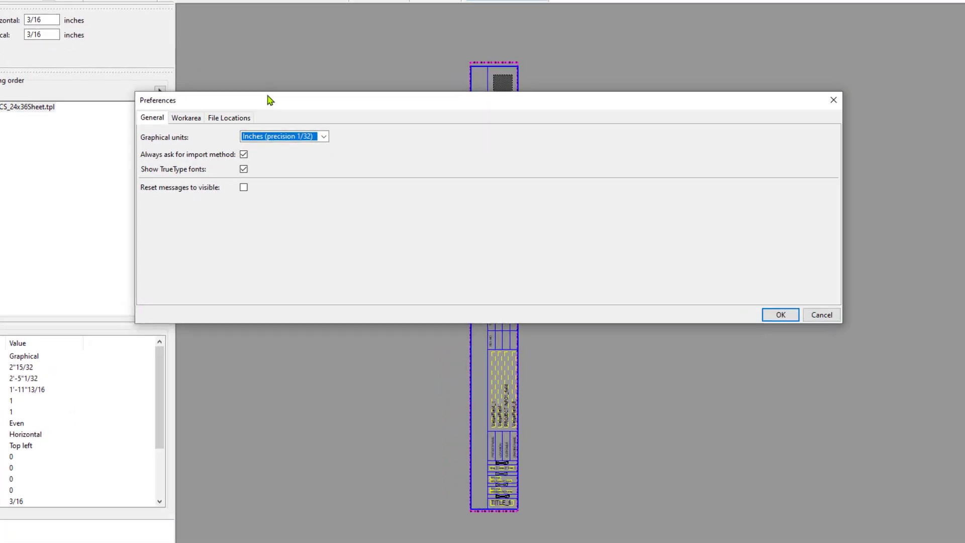
left_click(196, 98)
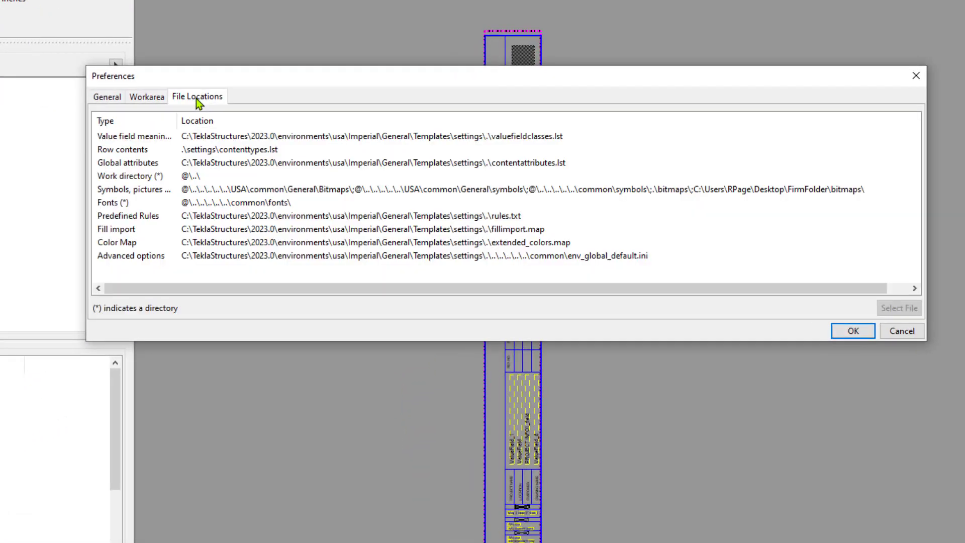
left_click_drag(309, 78, 307, 68)
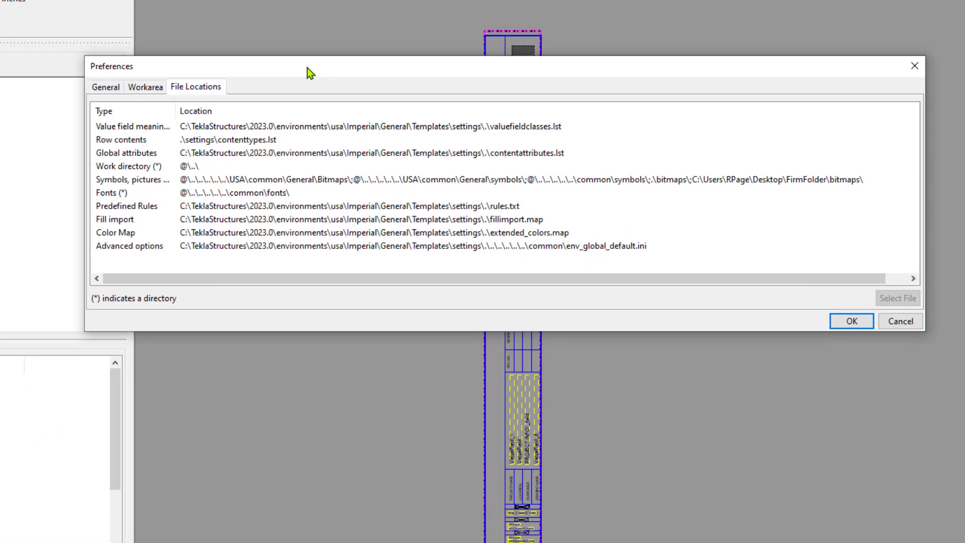
double_click(879, 178)
left_click_drag(879, 178, 692, 192)
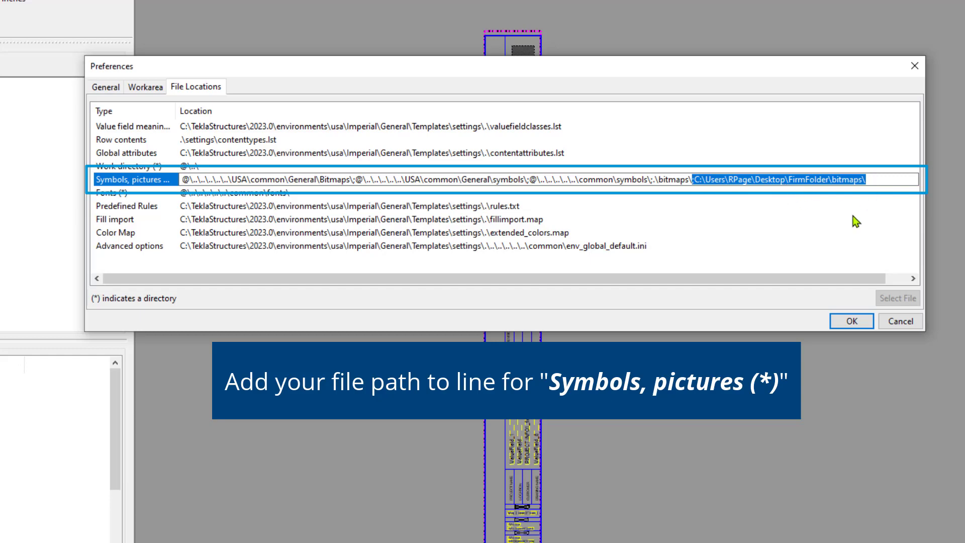
left_click(885, 183)
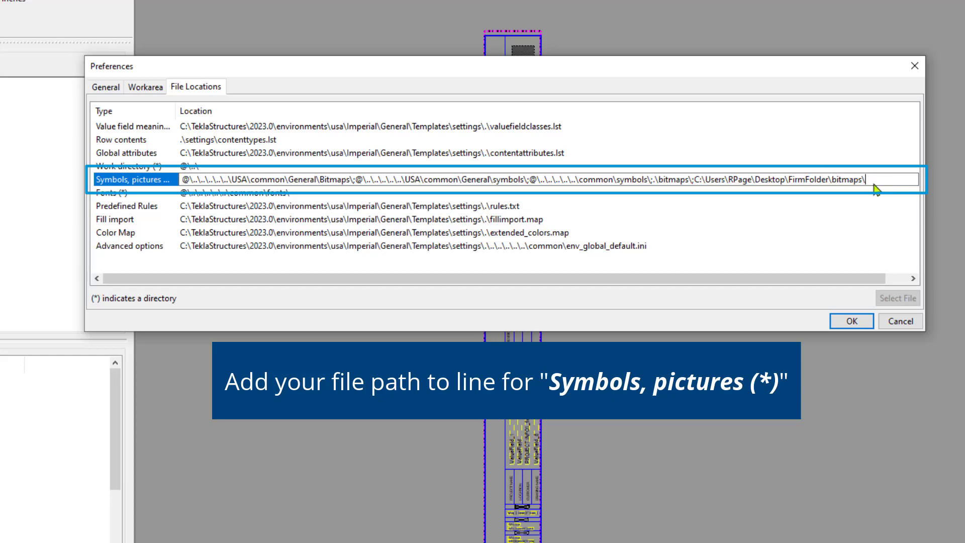
left_click(854, 321)
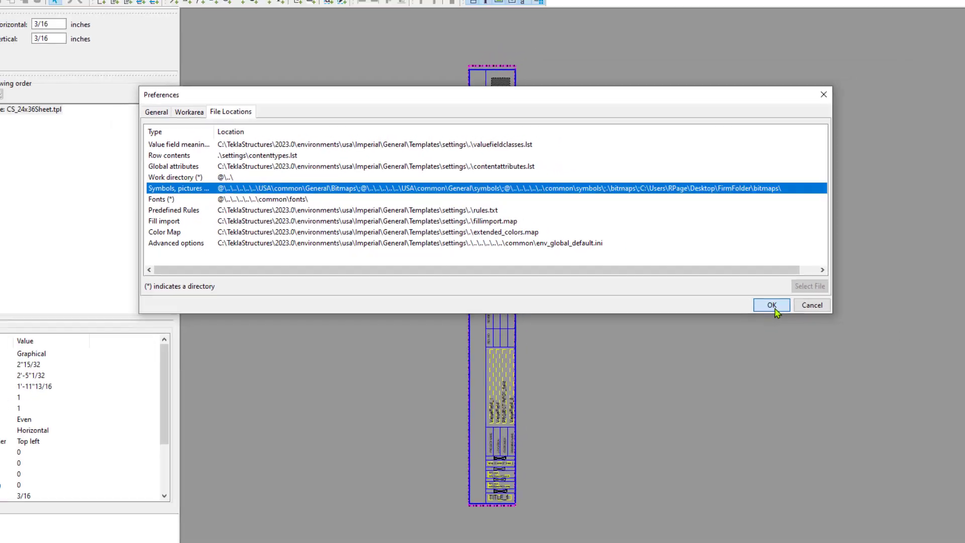
left_click(773, 308)
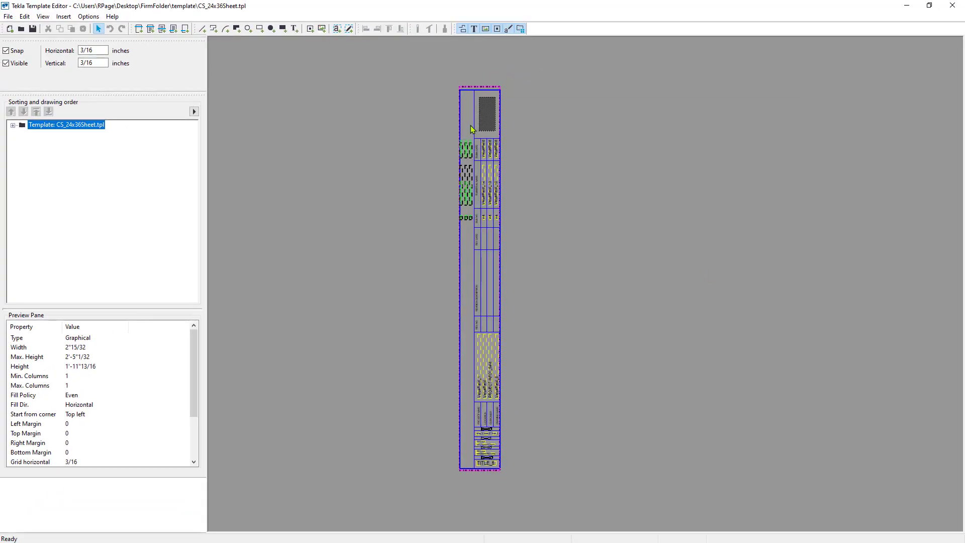
Step: Insert a picture into the title block's top cell and open its properties
left_click(596, 177)
scroll(563, 155, "up", 3)
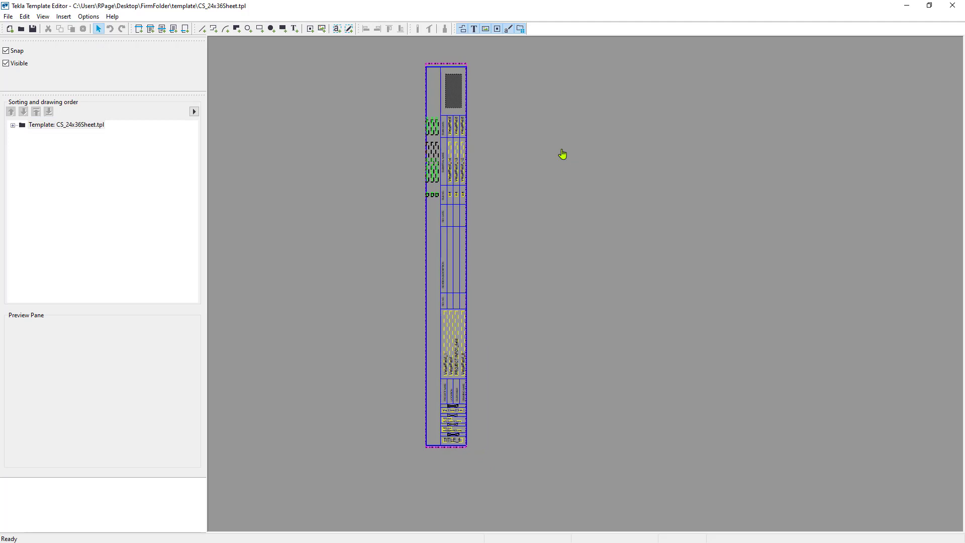
left_click(212, 41)
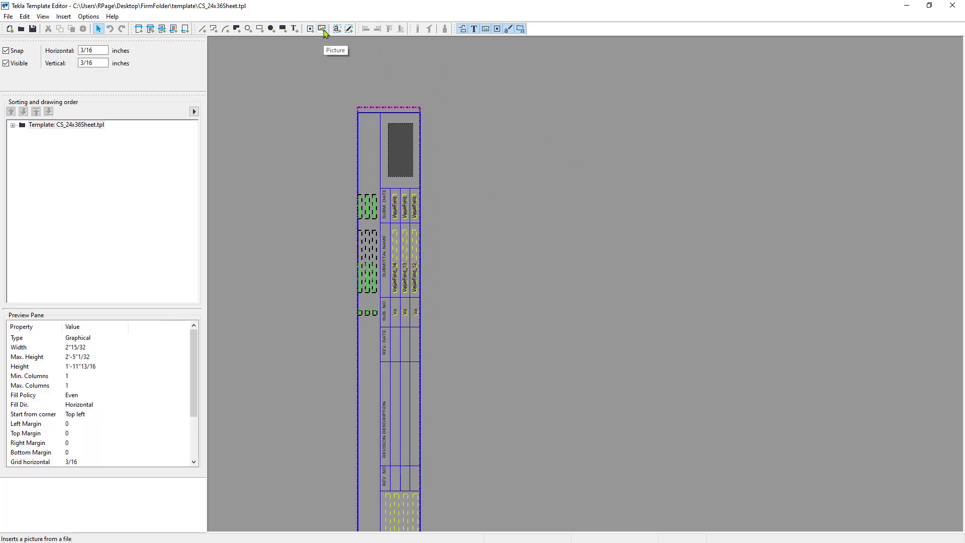
left_click(323, 32)
left_click(403, 153)
double_click(403, 152)
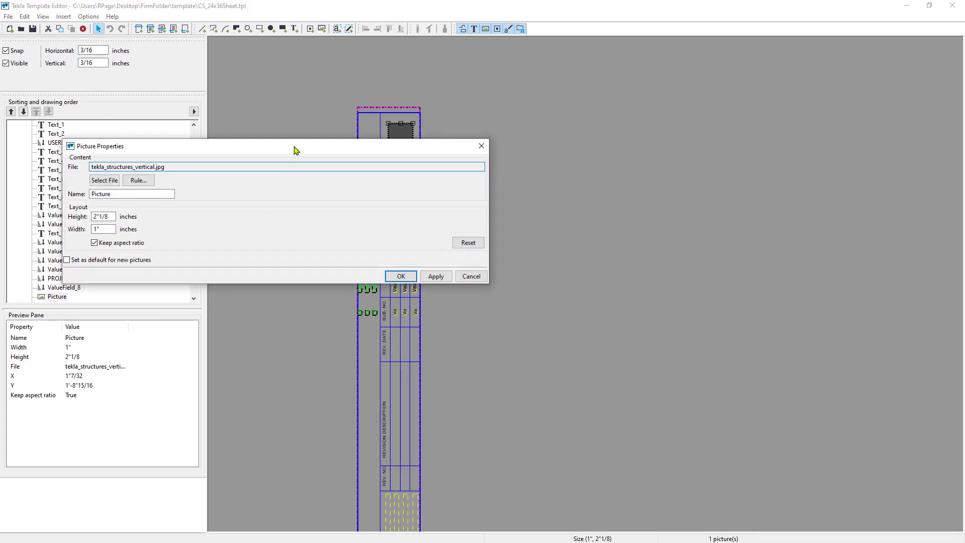
left_click_drag(296, 150, 467, 181)
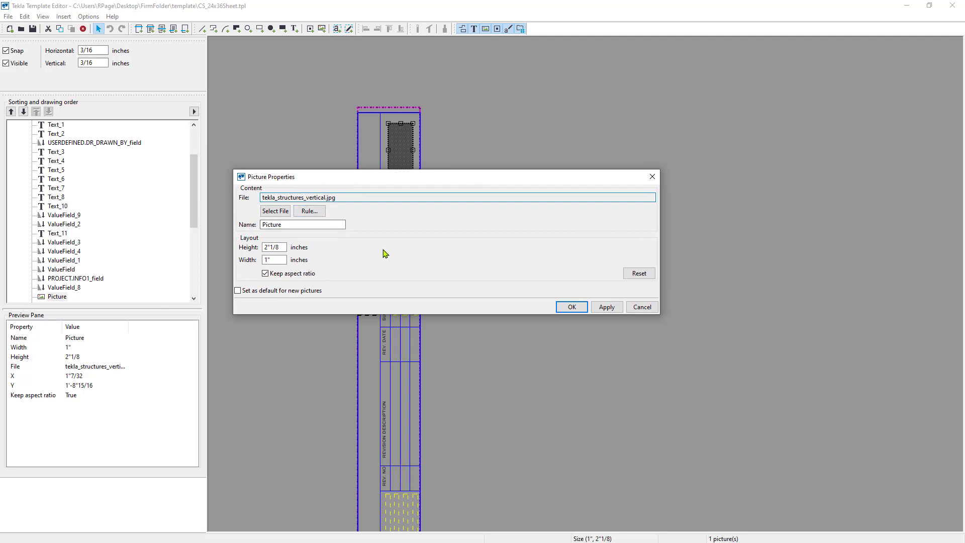
Step: Set the picture file to bitmaps\MPPi_Logo_Vert.jpg, apply it and close the properties
left_click(281, 214)
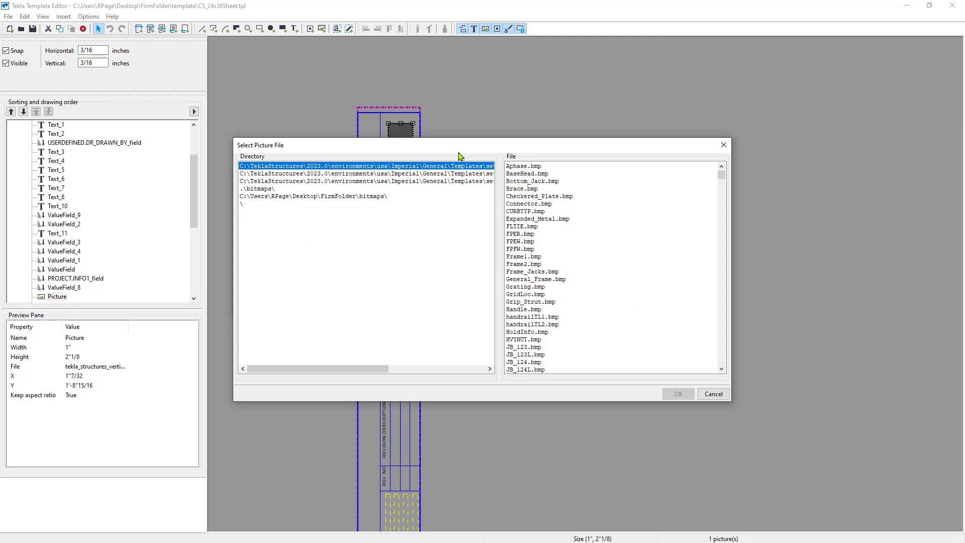
left_click_drag(453, 150, 398, 130)
left_click(207, 177)
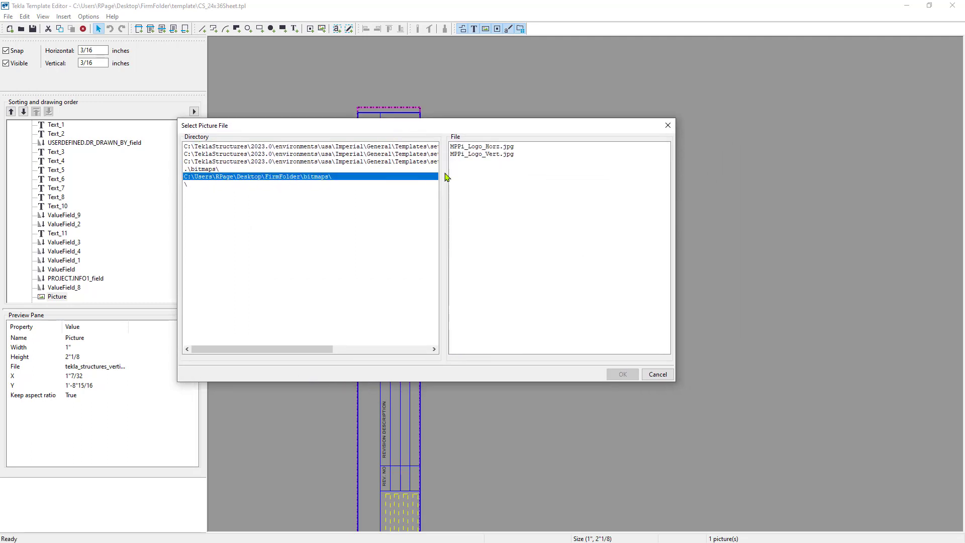
left_click(502, 155)
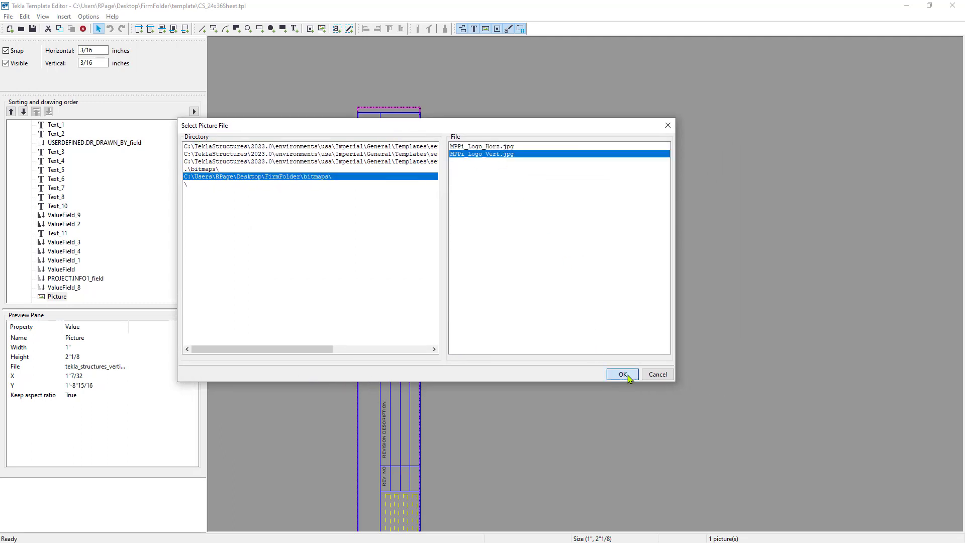
left_click(624, 375)
left_click(605, 308)
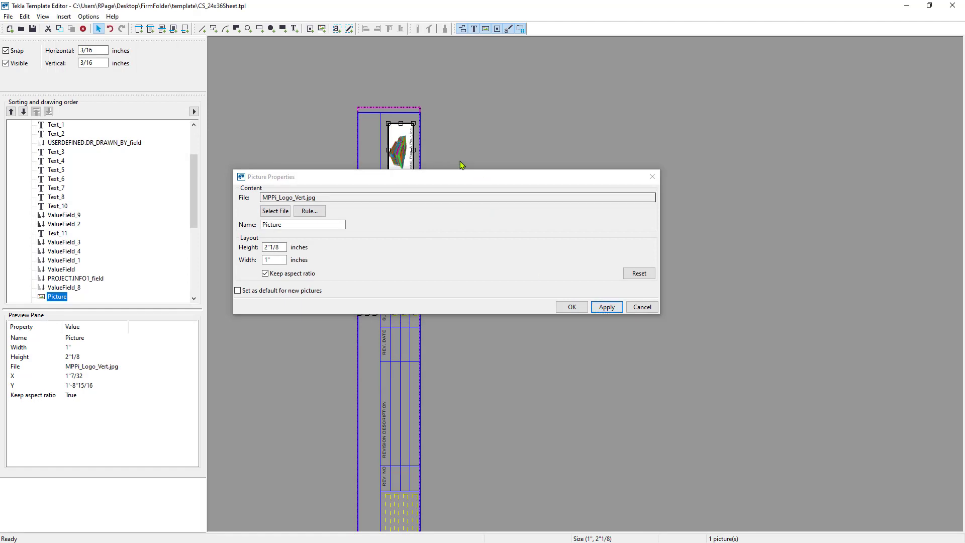
left_click(653, 177)
scroll(393, 201, "up", 5)
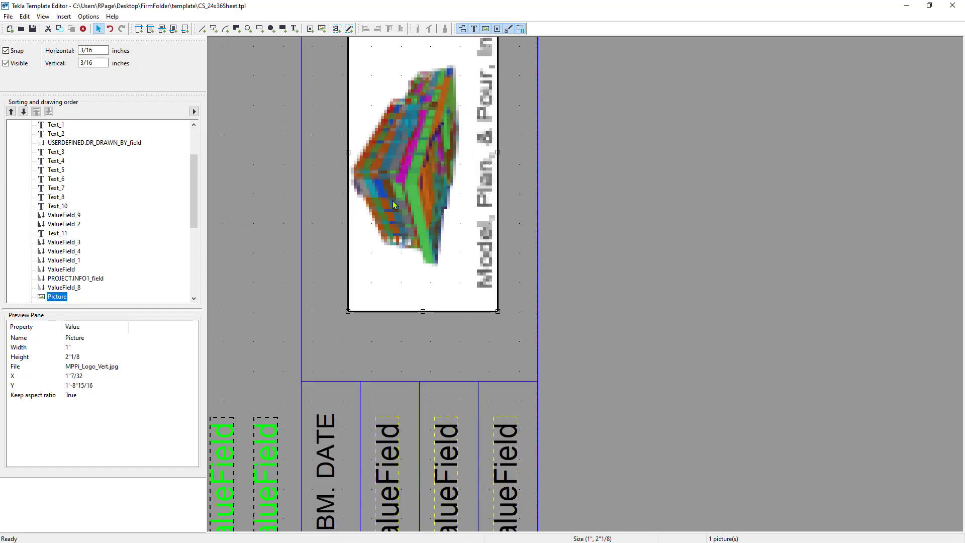
scroll(393, 201, "down", 3)
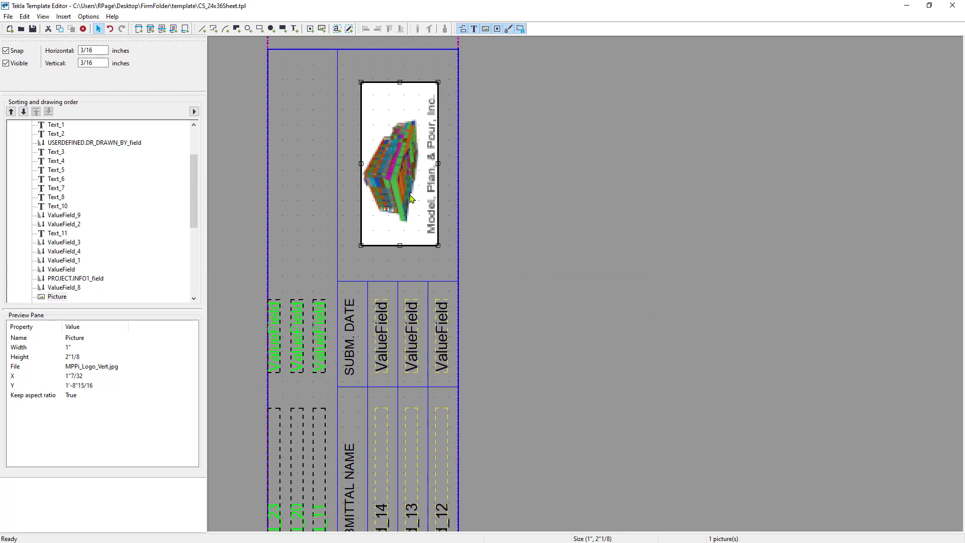
Step: Delete the misplaced logo and insert MPPi_Logo_Vert.jpg from the FirmFolder bitmaps folder
key("Delete")
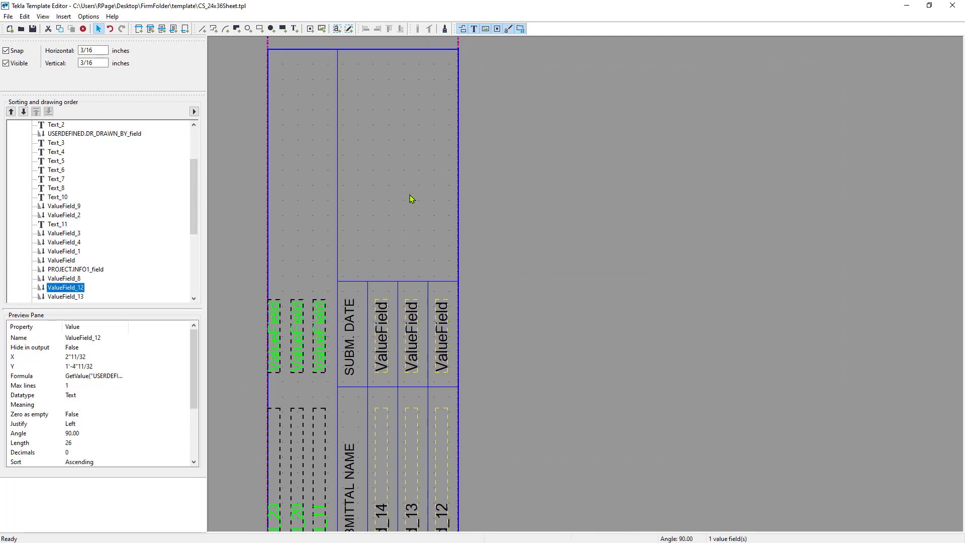
scroll(408, 196, "down", 2)
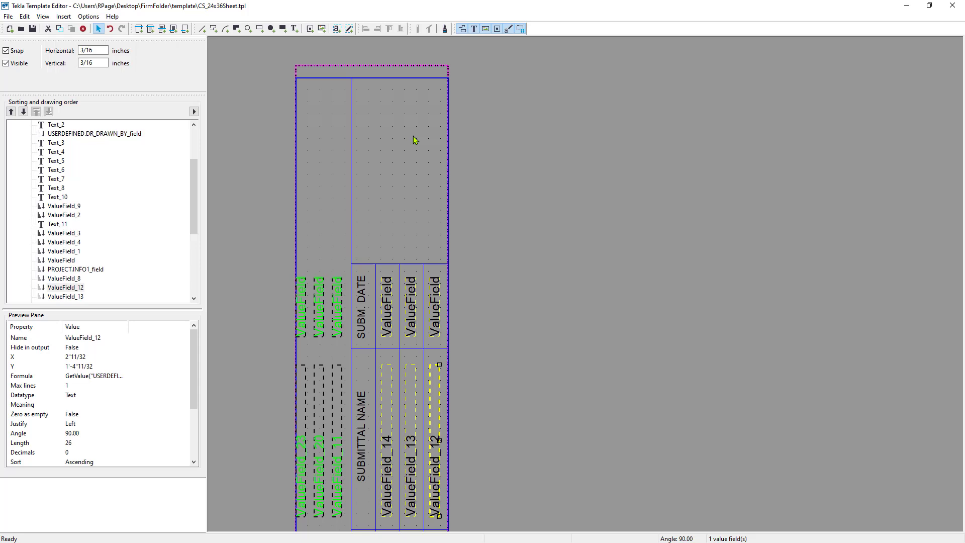
left_click(322, 29)
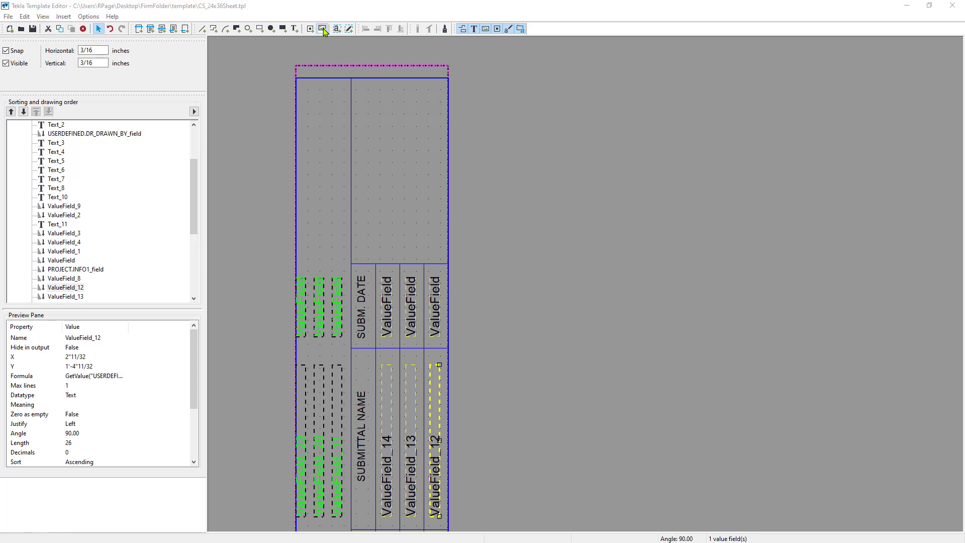
left_click(221, 108)
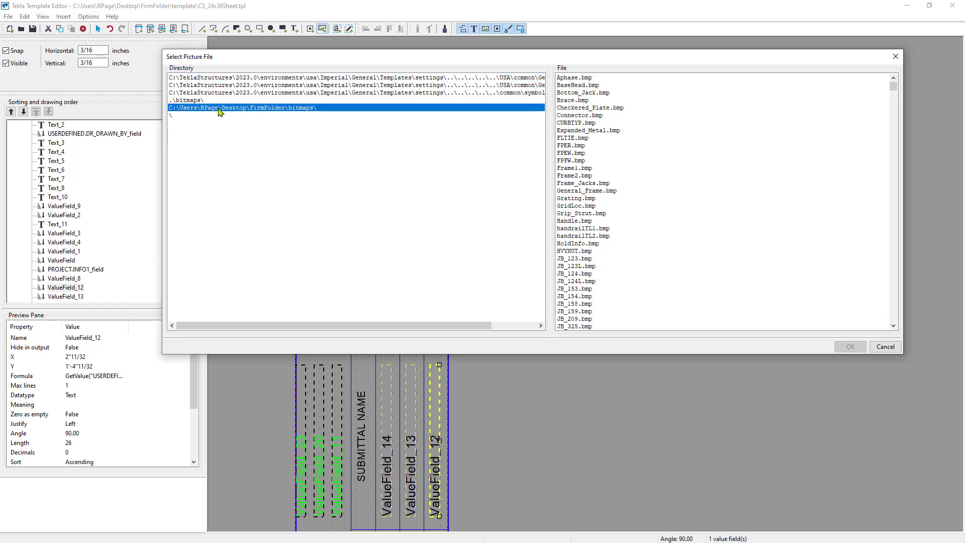
left_click(594, 86)
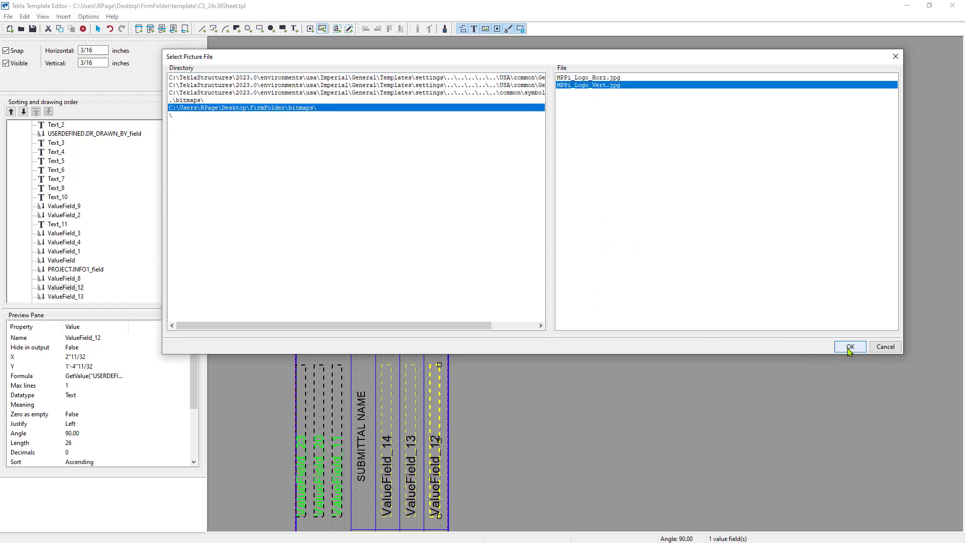
left_click(849, 348)
Step: Draw the logo frame in the top cell, sizing it to 1"3/8 by 2"1/4 to fit
left_click_drag(327, 89, 421, 239)
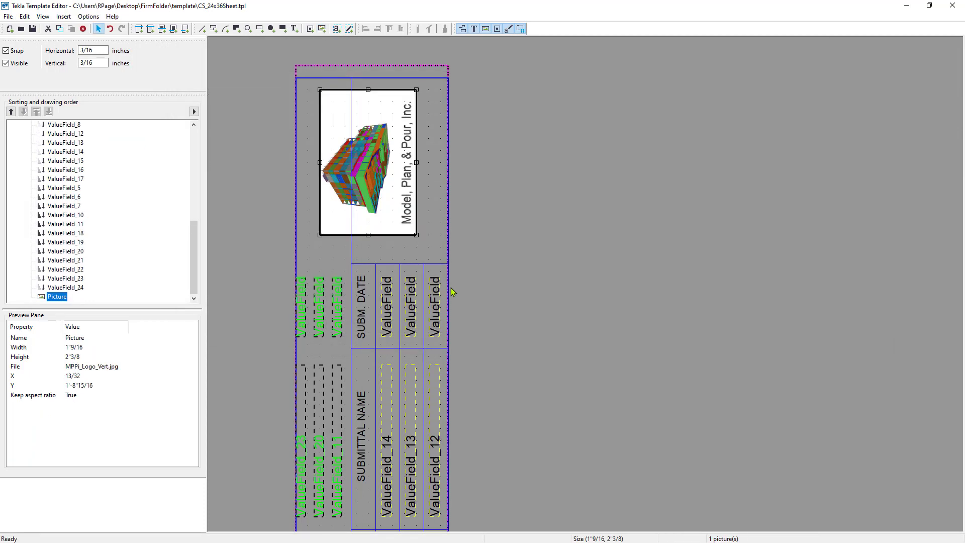
left_click_drag(377, 206, 401, 206)
left_click_drag(343, 235, 357, 227)
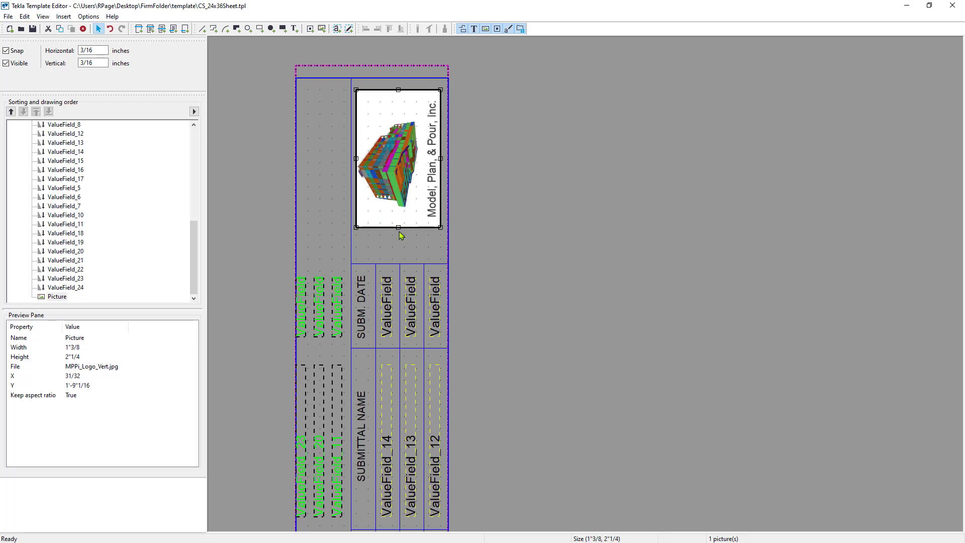
left_click_drag(407, 166, 407, 178)
left_click(535, 207)
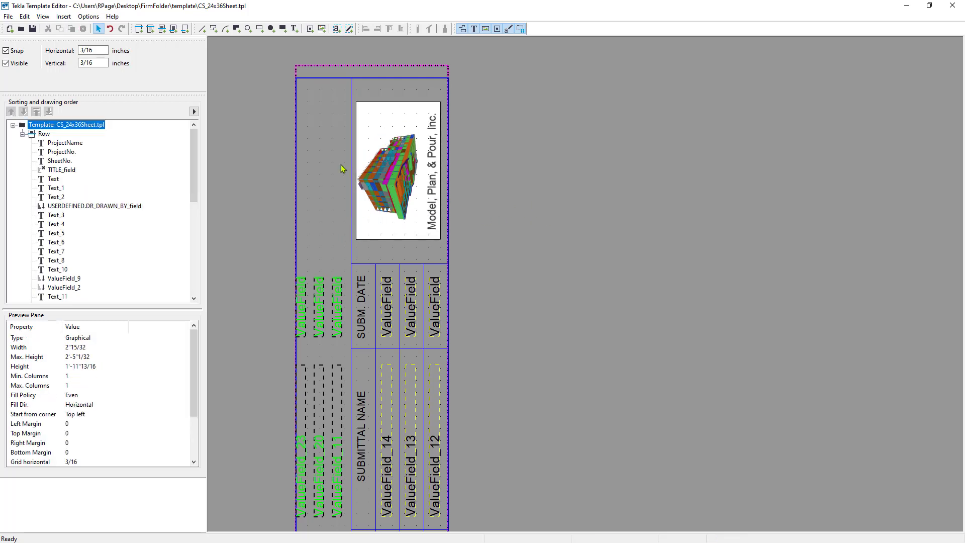
scroll(387, 232, "down", 1)
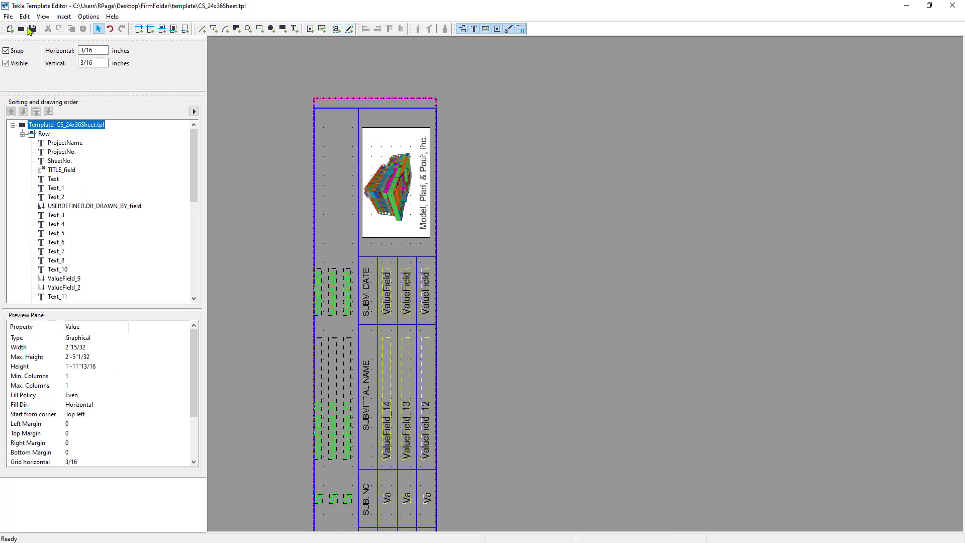
Step: Save the CS_24x36Sheet template and zoom in to check the vertical logo in the top cell
left_click(33, 30)
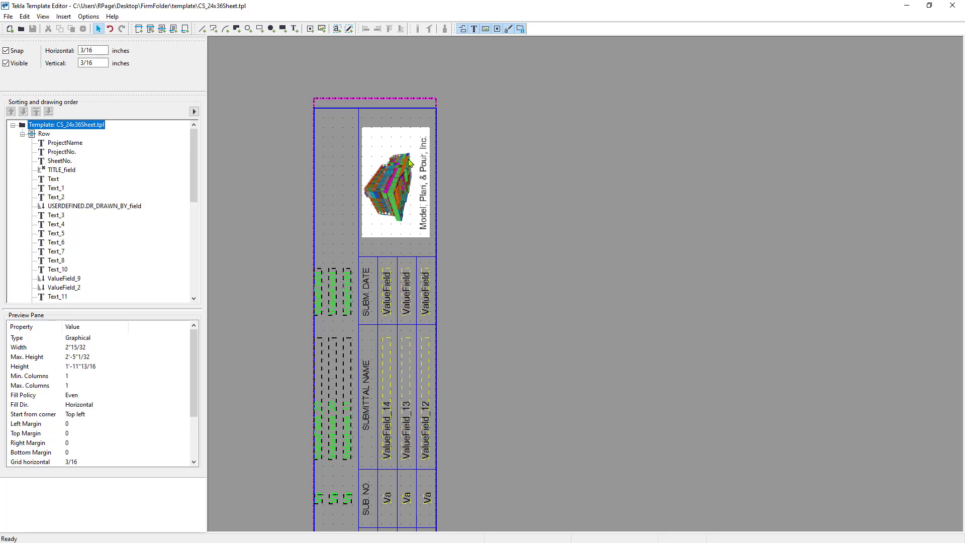
scroll(410, 164, "up", 1)
scroll(409, 163, "up", 1)
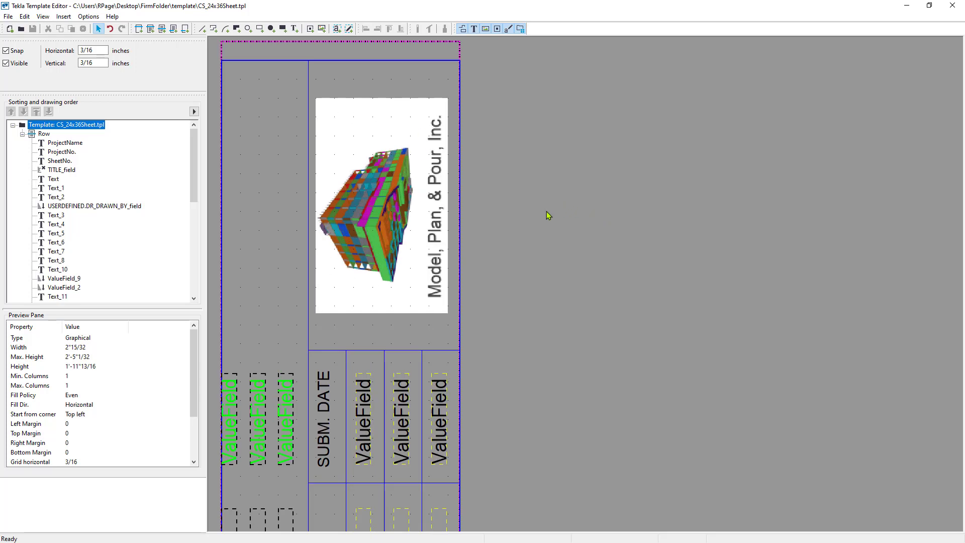
scroll(484, 210, "down", 2)
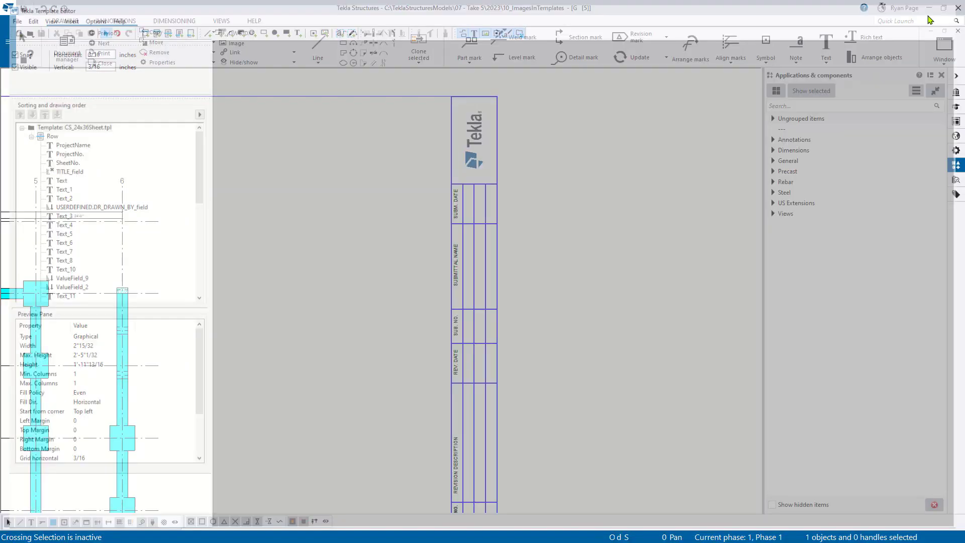
Step: Refresh the GA1 drawing's title-block template and zoom to confirm the Model, Plan, & Pour logo
left_click(906, 5)
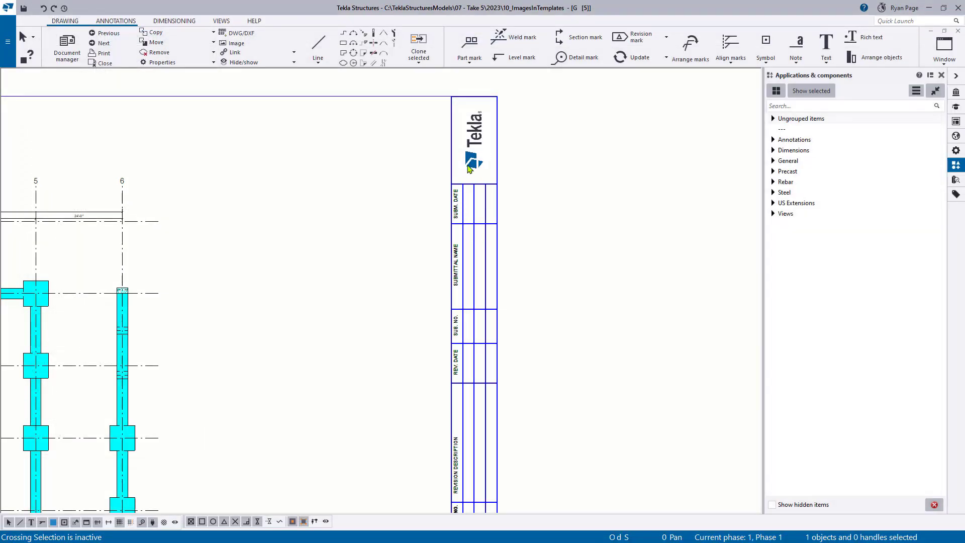
scroll(386, 258, "down", 3)
right_click(487, 159)
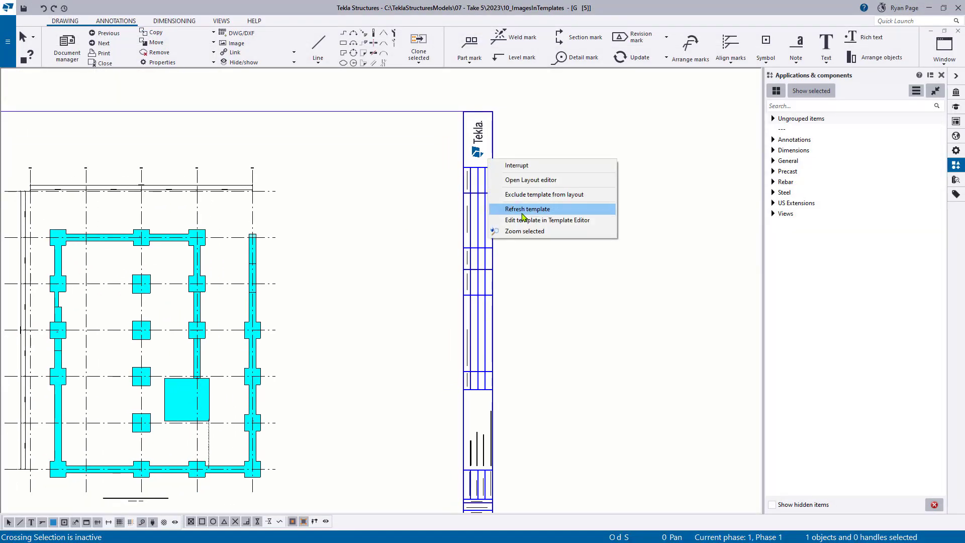
left_click(522, 210)
scroll(498, 148, "up", 5)
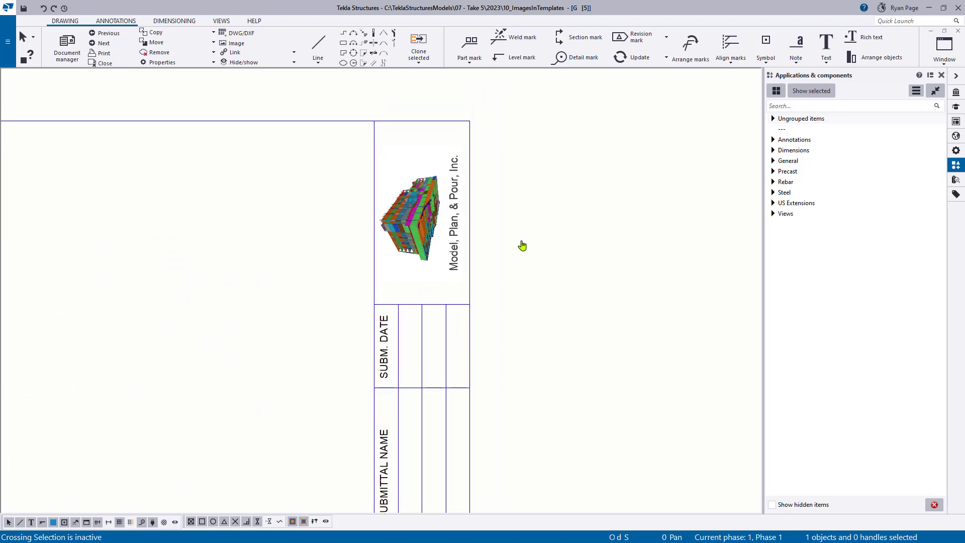
scroll(556, 228, "down", 2)
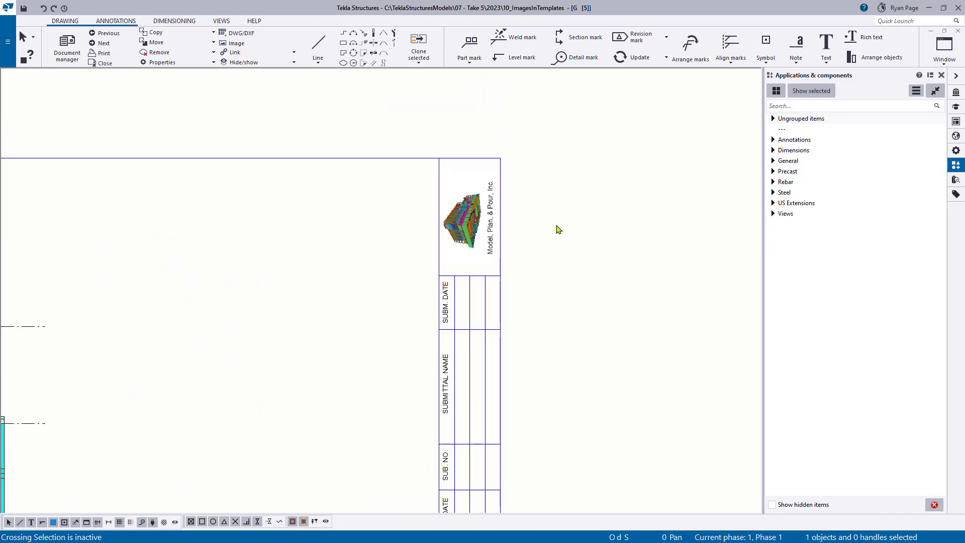
scroll(558, 229, "down", 2)
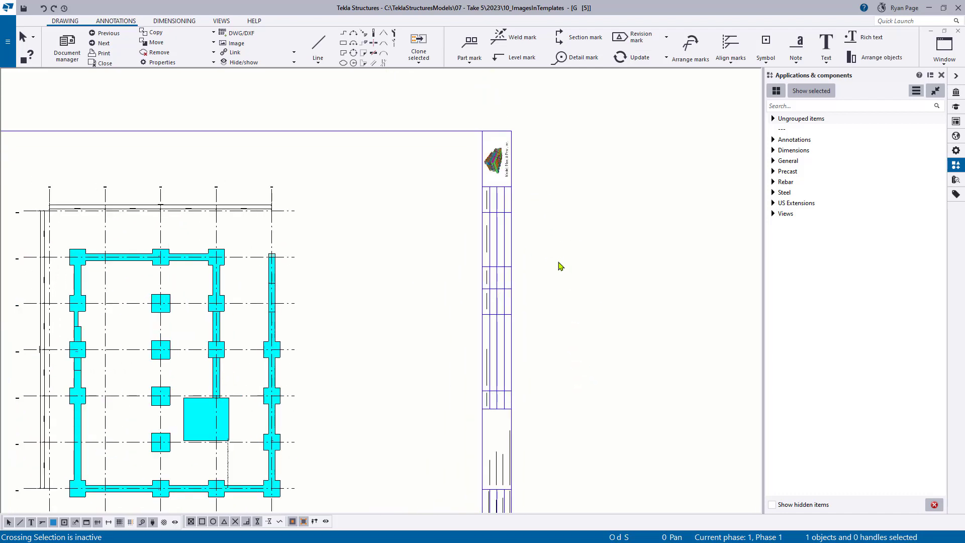